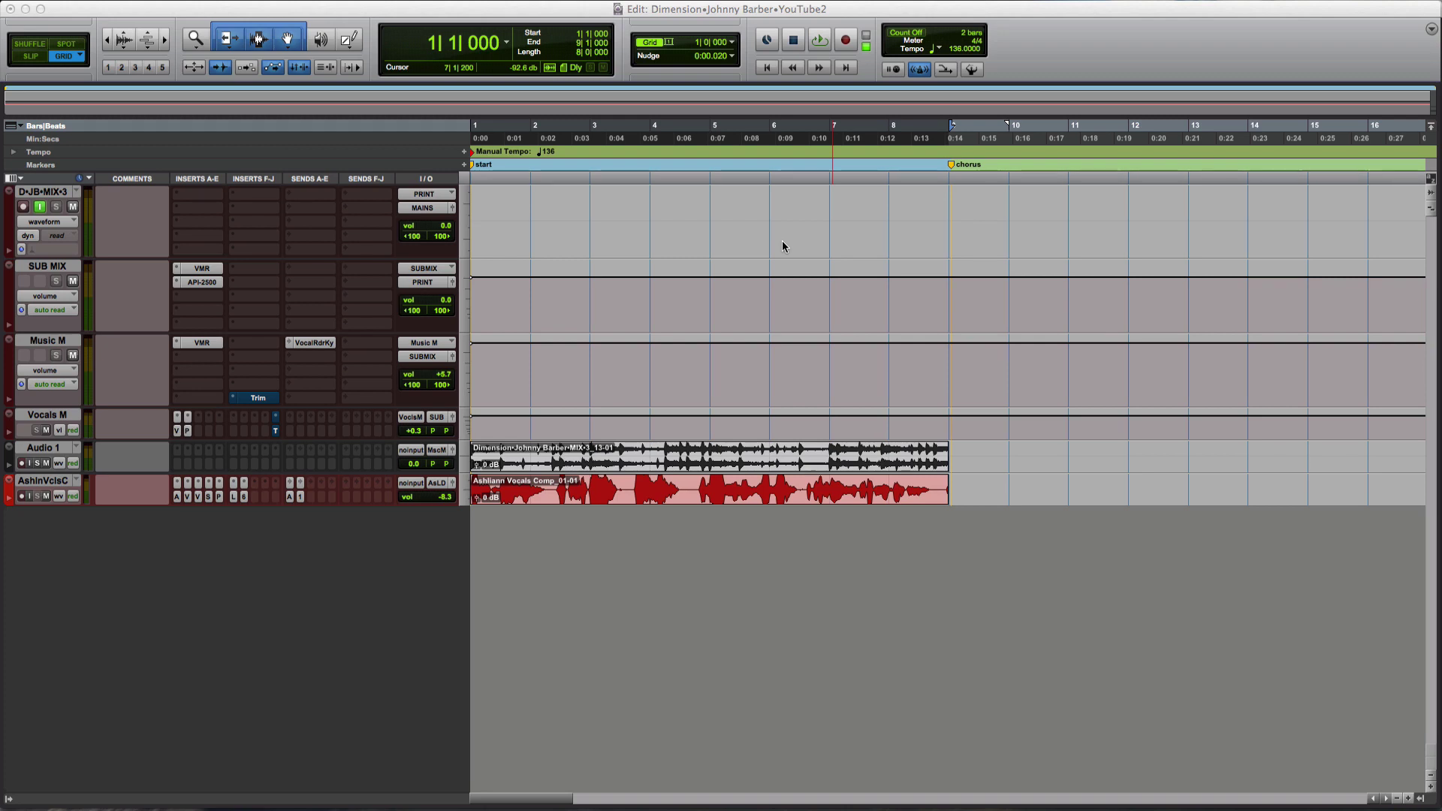
Step: Play the session from the start marker to hear the mix before any processing is added
{"action": "left_click", "coordinate": [782, 13]}
{"action": "key", "text": "space"}
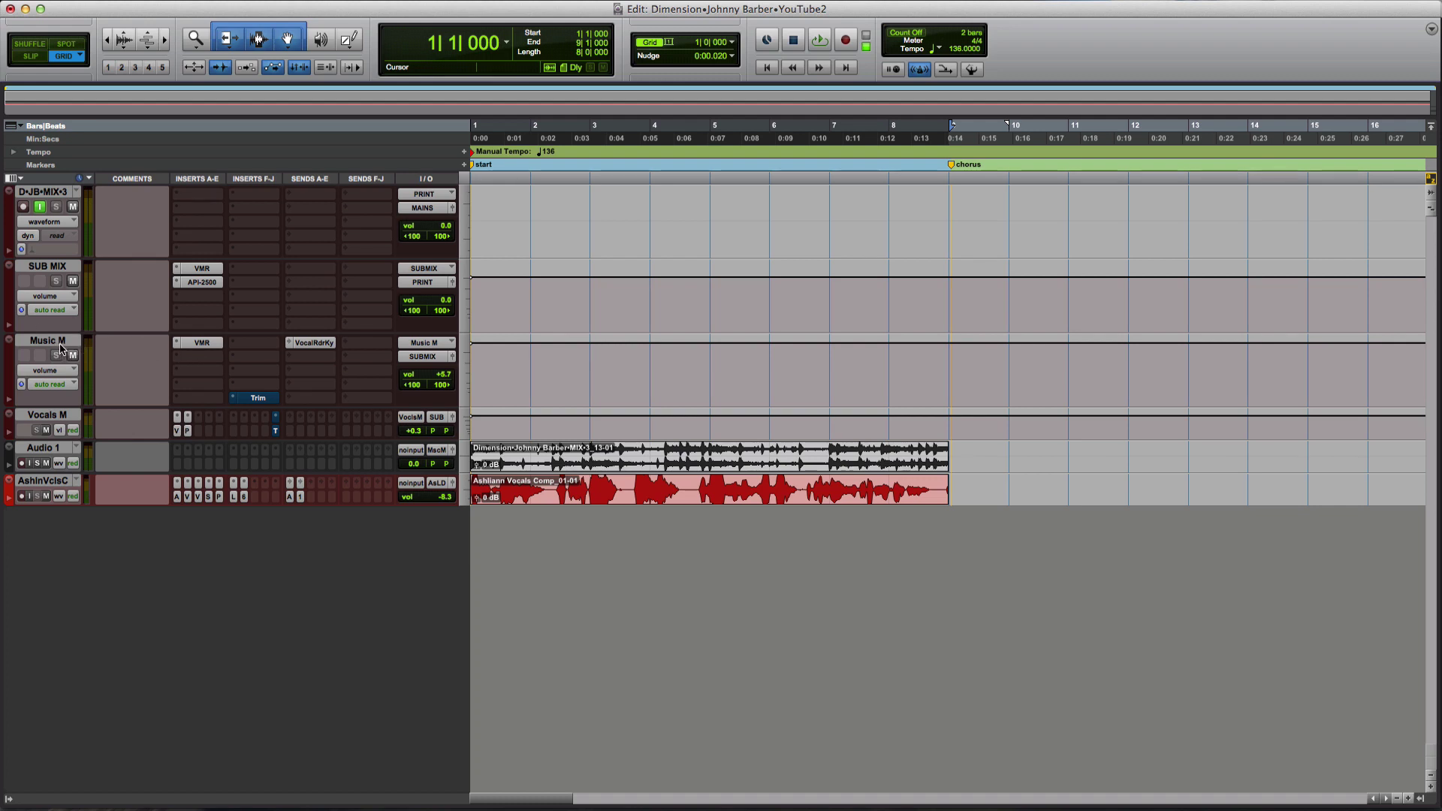
Step: Insert the Waves S1 MS Matrix (stereo) as a multichannel plug-in in the second insert slot of the Music M track
{"action": "left_click", "coordinate": [209, 357]}
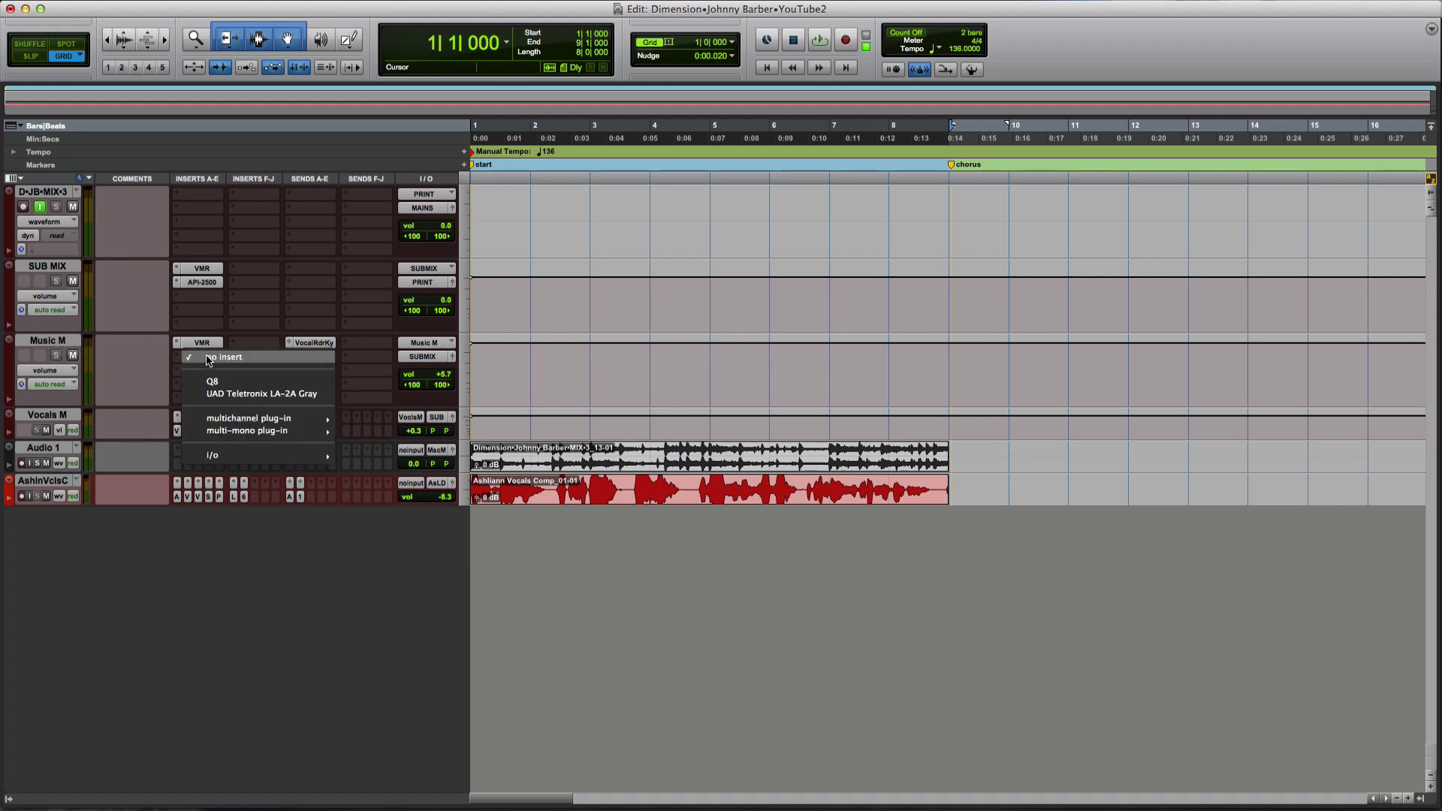
{"action": "mouse_move", "coordinate": [256, 418]}
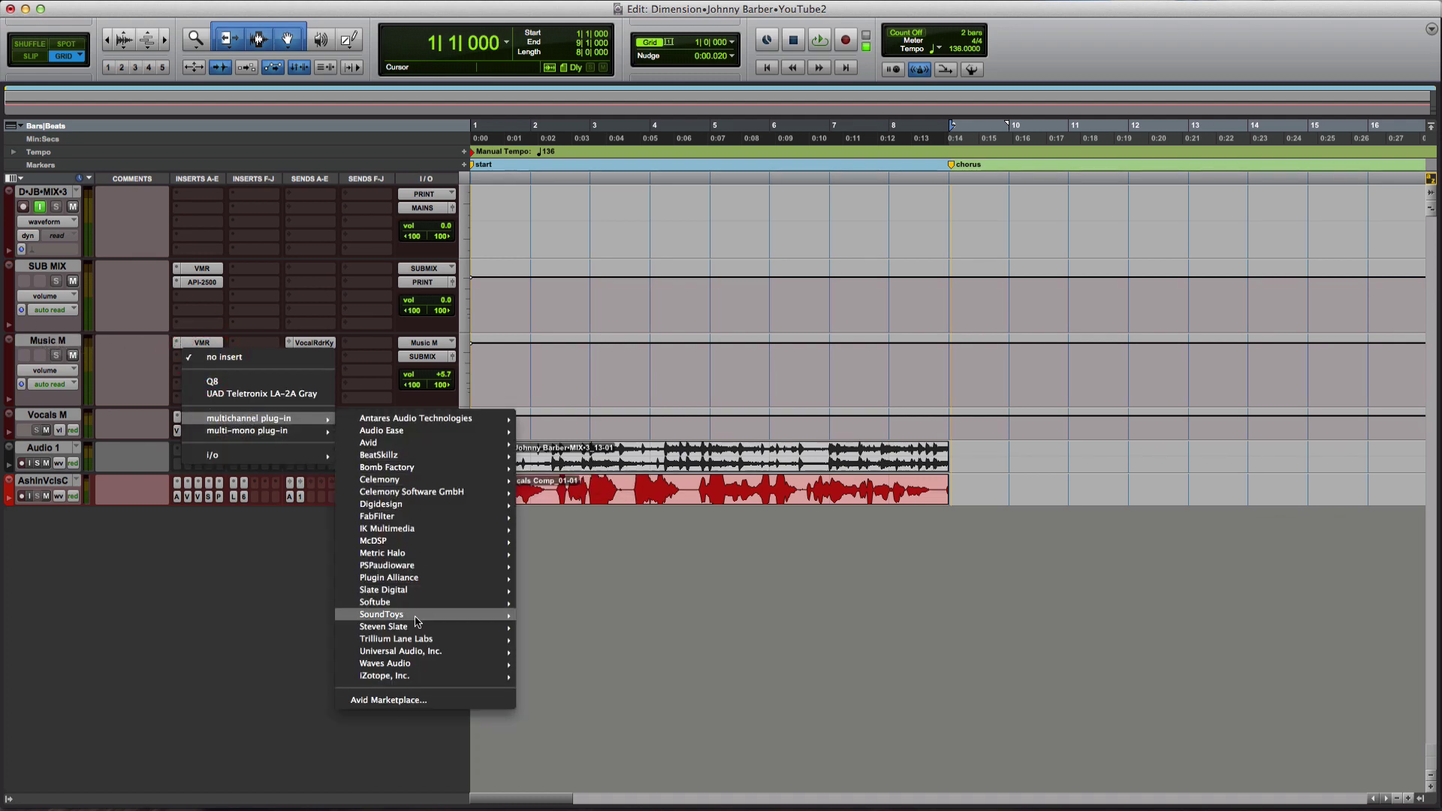
{"action": "mouse_move", "coordinate": [403, 664]}
{"action": "scroll", "coordinate": [619, 631], "scroll_direction": "down", "scroll_amount": 5}
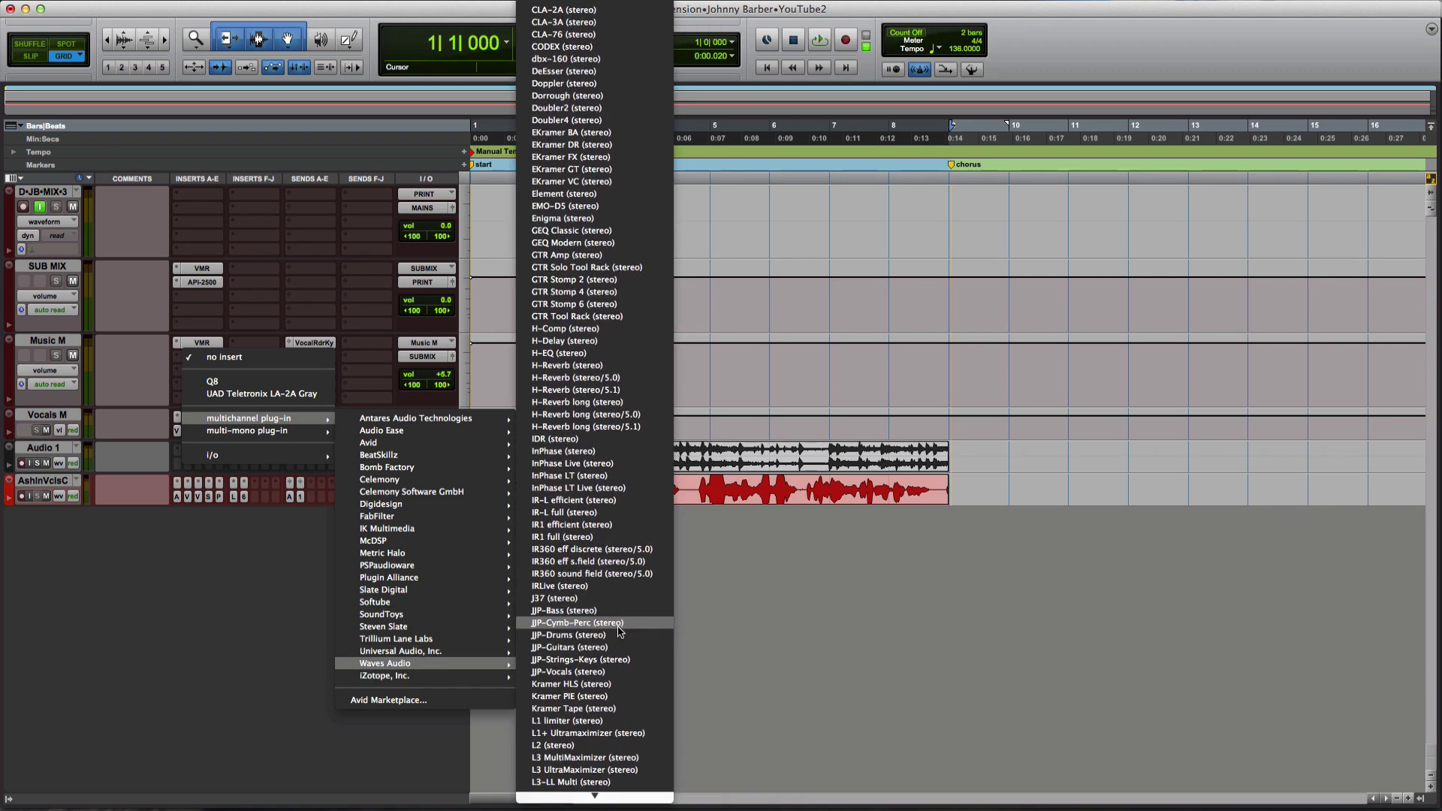
{"action": "scroll", "coordinate": [619, 631], "scroll_direction": "down", "scroll_amount": 7}
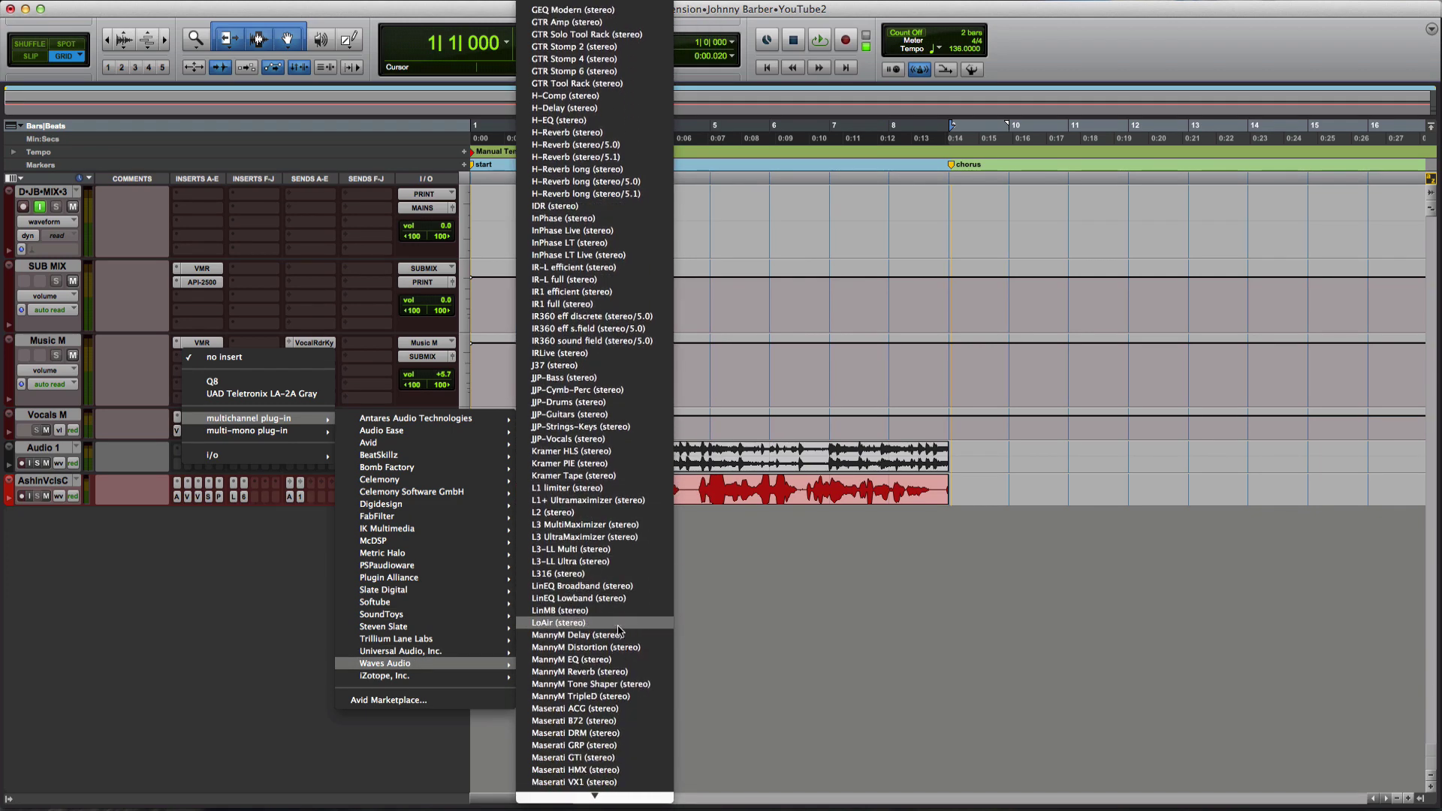
{"action": "scroll", "coordinate": [619, 630], "scroll_direction": "down", "scroll_amount": 4}
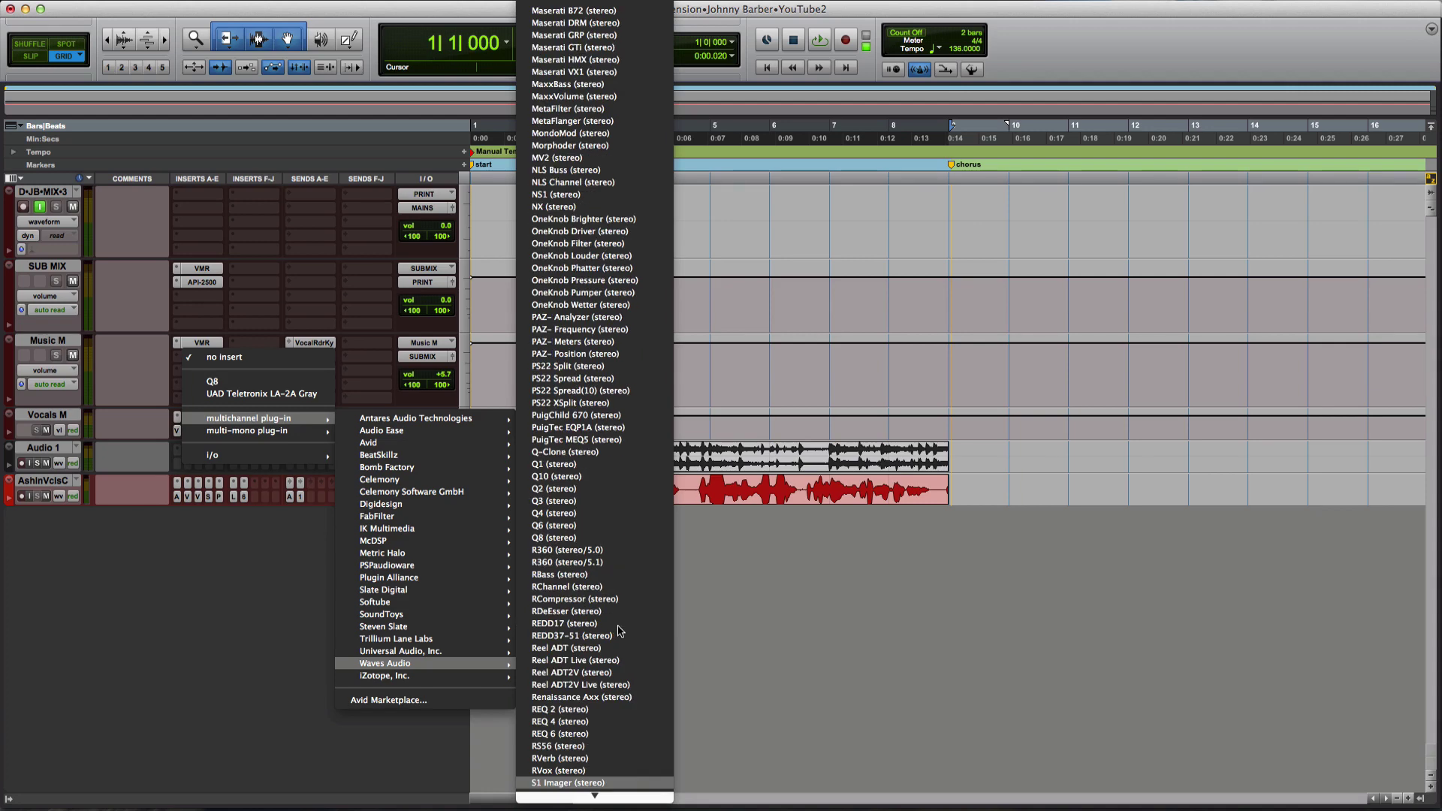
{"action": "scroll", "coordinate": [590, 773], "scroll_direction": "down", "scroll_amount": 10}
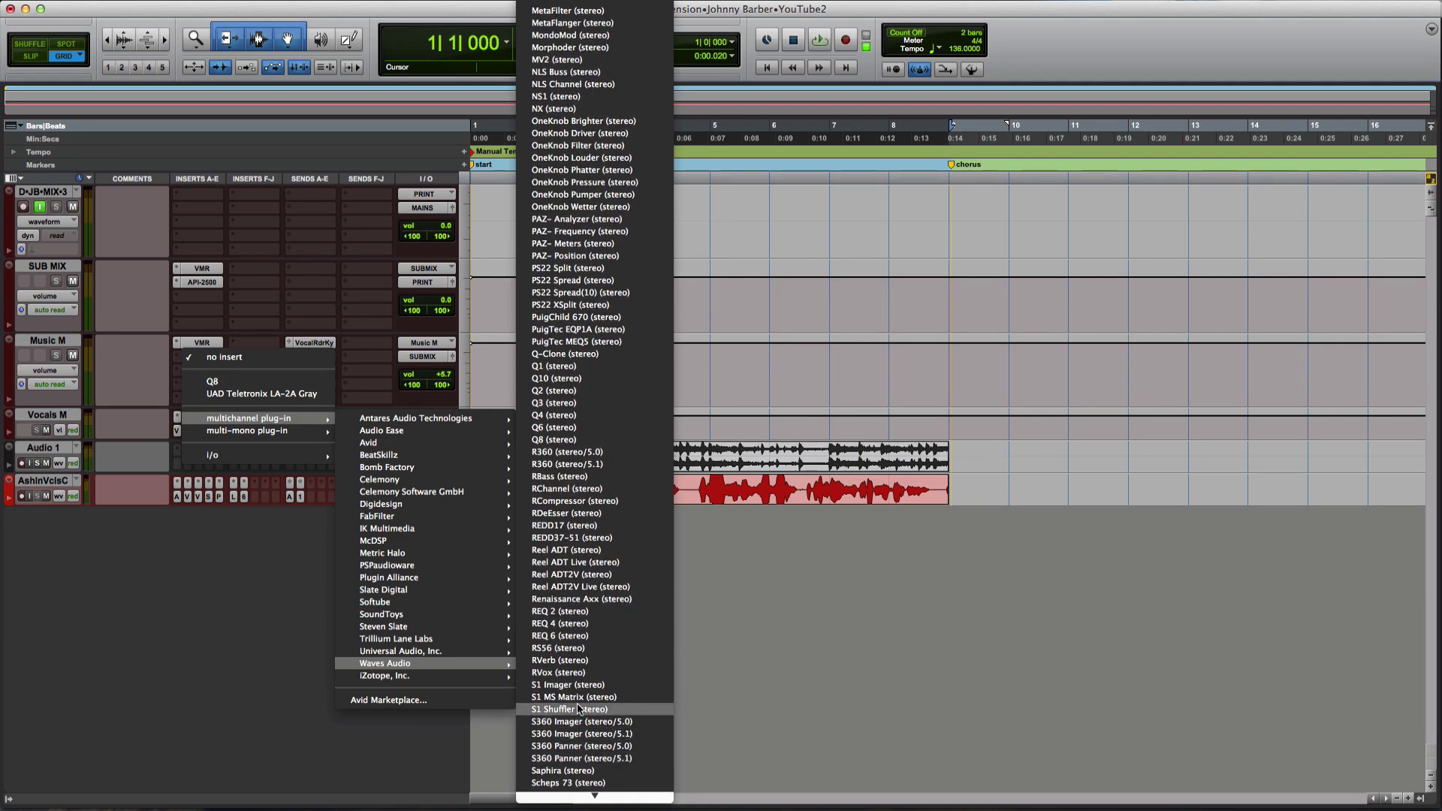
{"action": "left_click", "coordinate": [574, 697]}
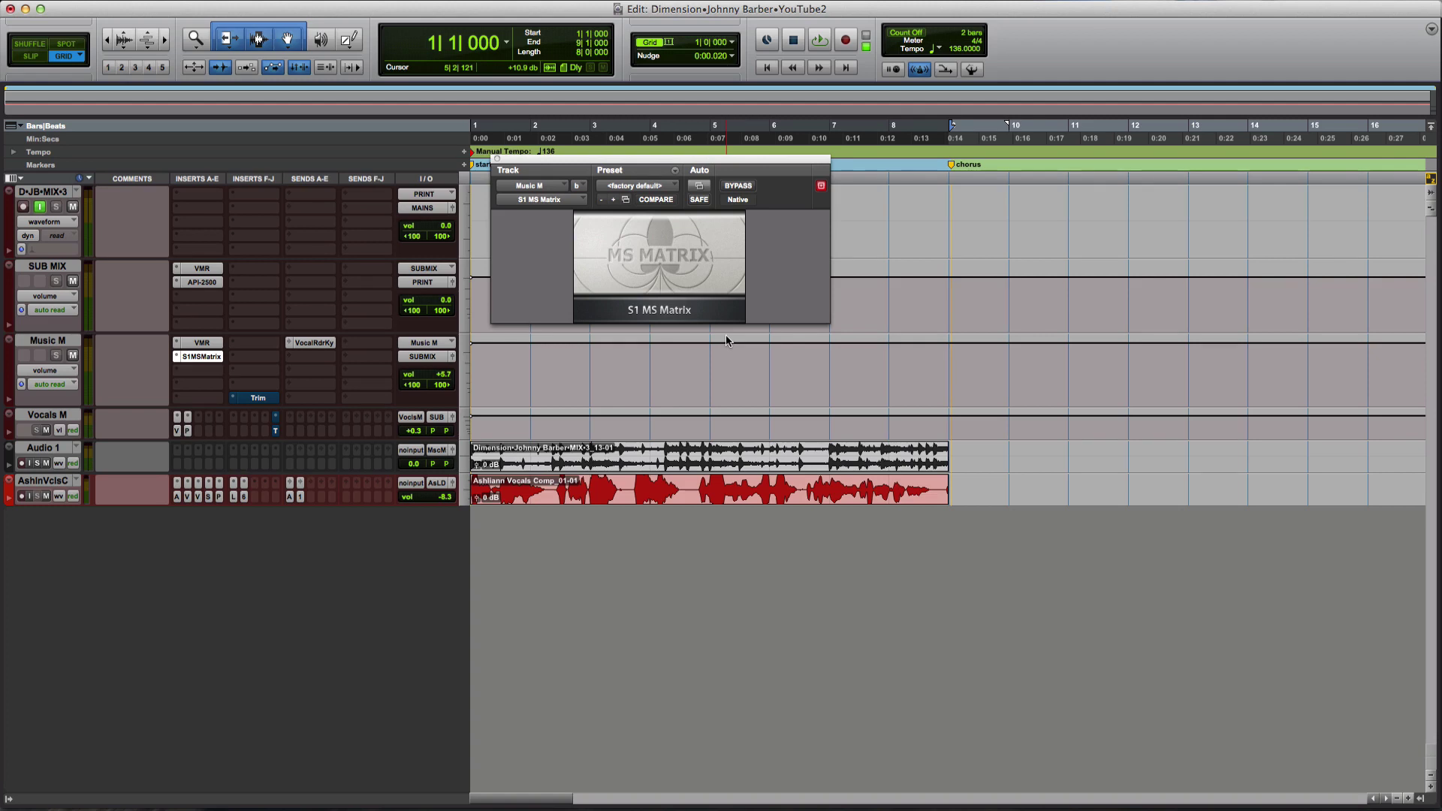
Step: Audition the Audio 1 music through the S1 MS Matrix with the lead vocal track muted
{"action": "left_click", "coordinate": [38, 463]}
{"action": "key", "text": "space"}
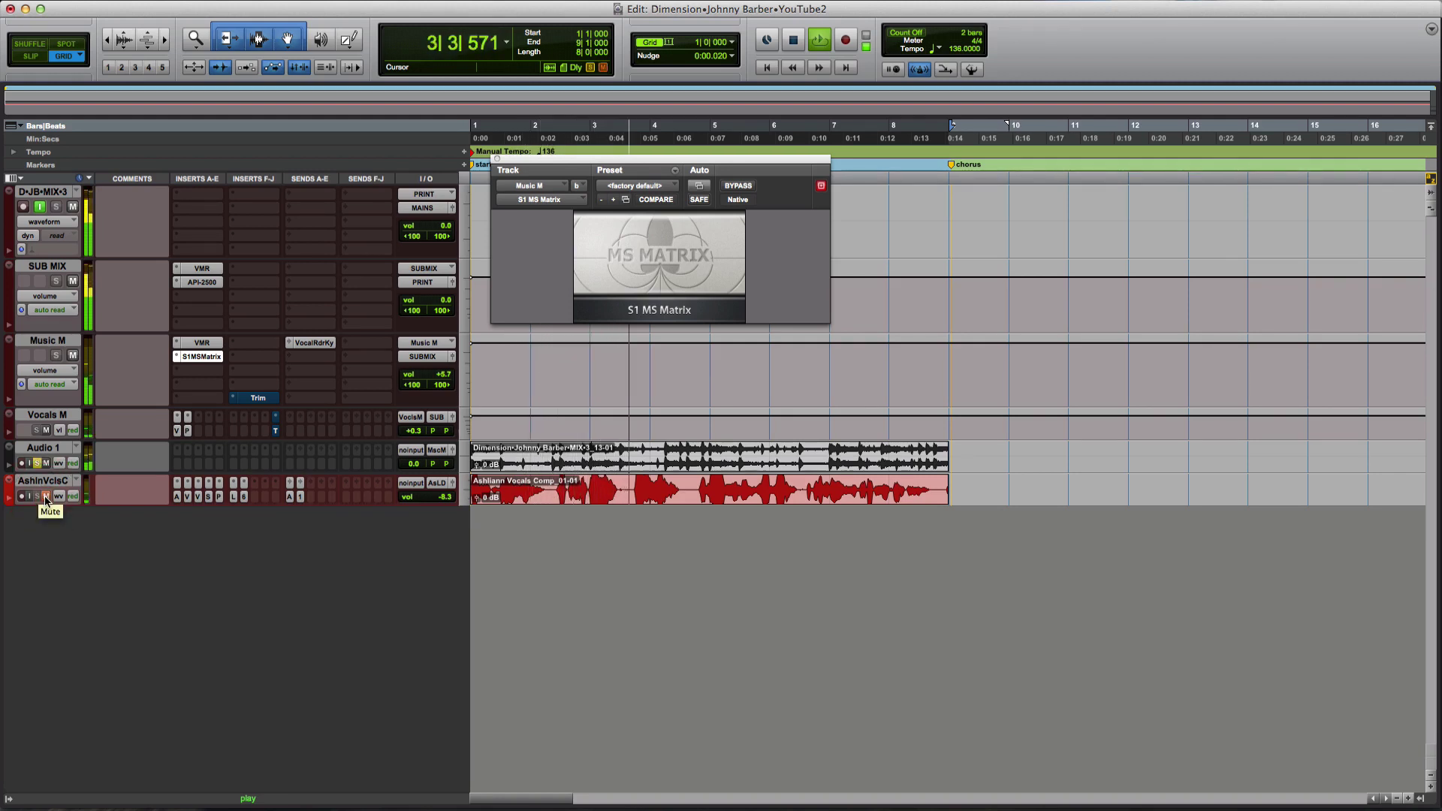
{"action": "left_click", "coordinate": [40, 497]}
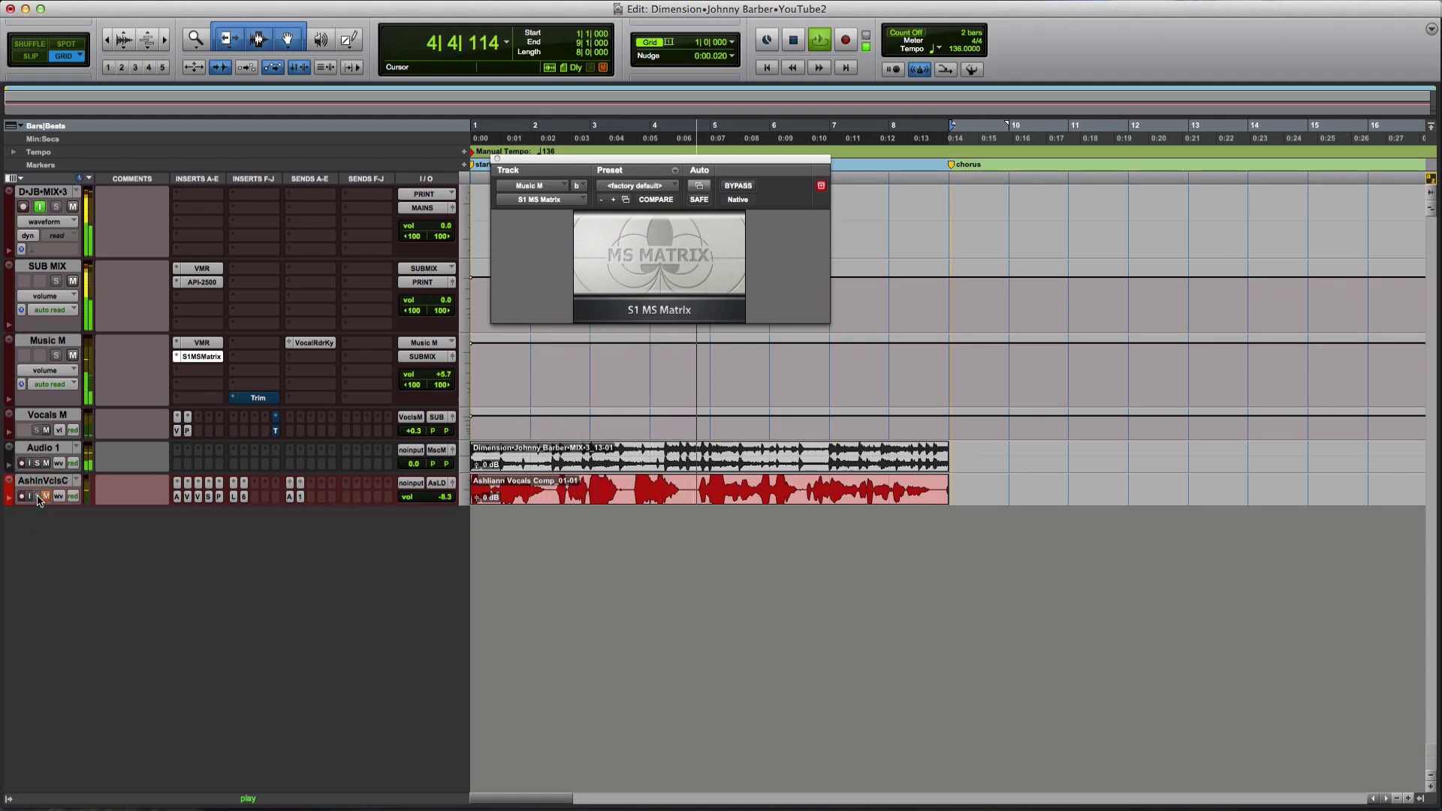
{"action": "left_click", "coordinate": [37, 497], "text": "super"}
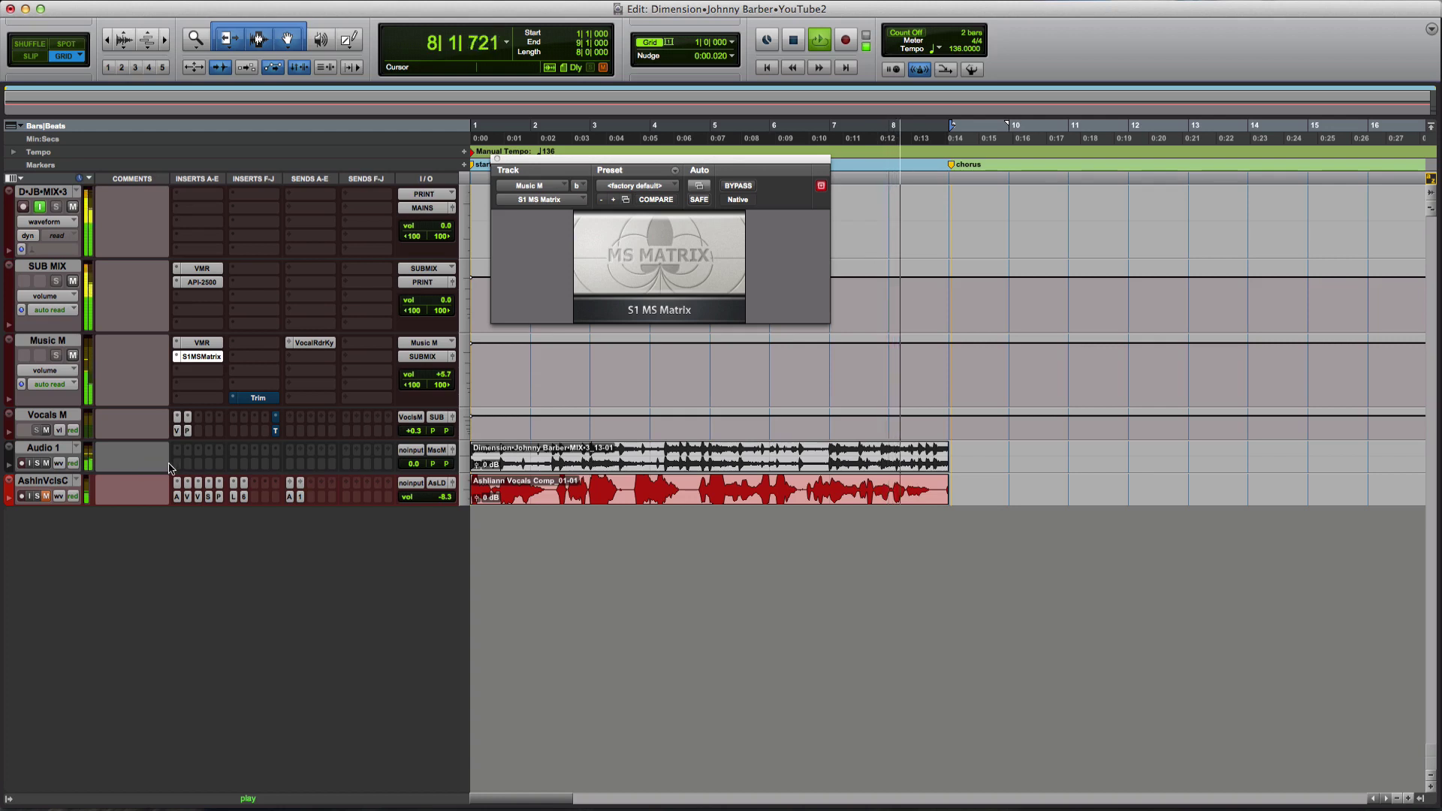
{"action": "key", "text": "space"}
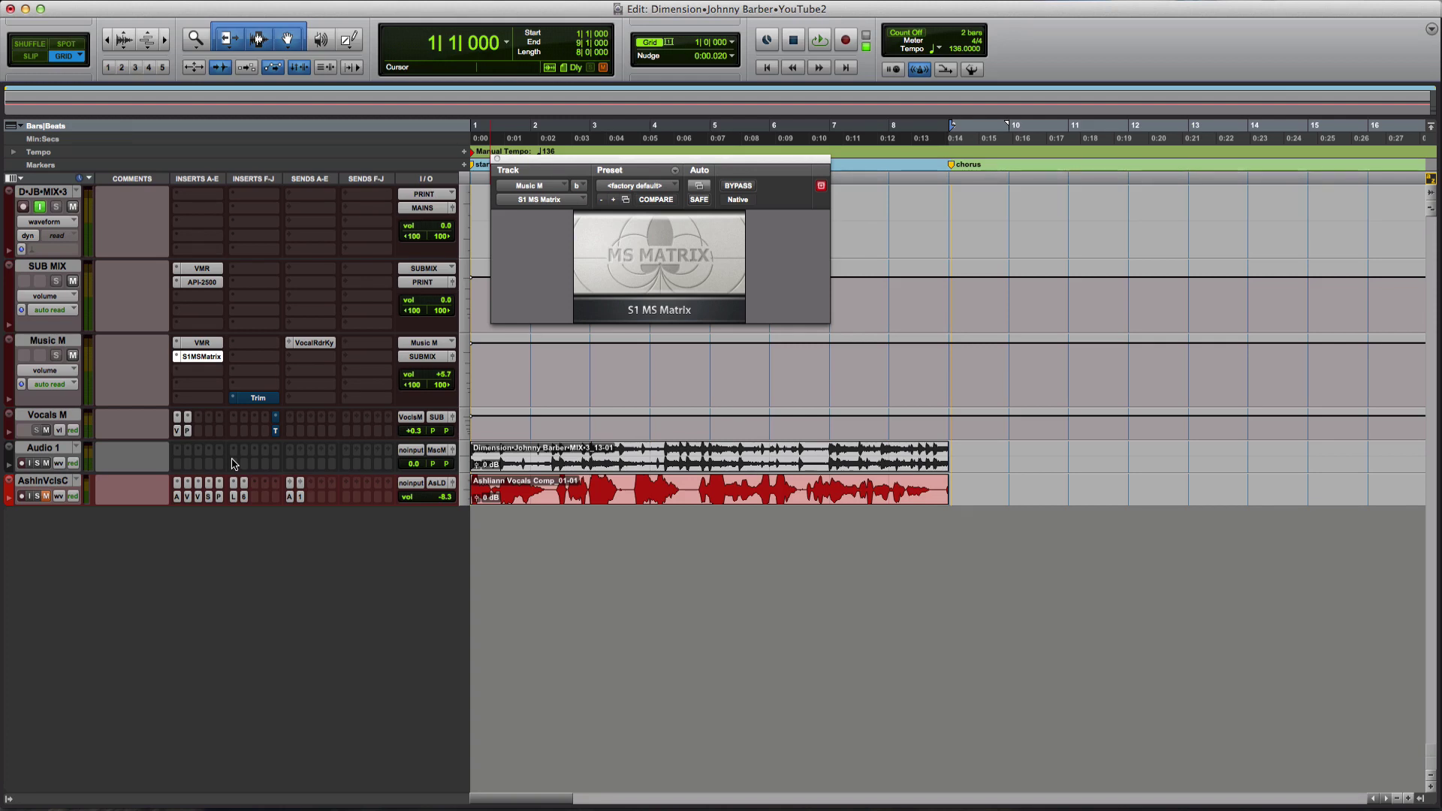
Step: Insert the Waves C1 comp (mono) as a multi-mono plug-in after the S1 MS Matrix on Music M and unlink its channels
{"action": "left_click", "coordinate": [205, 371]}
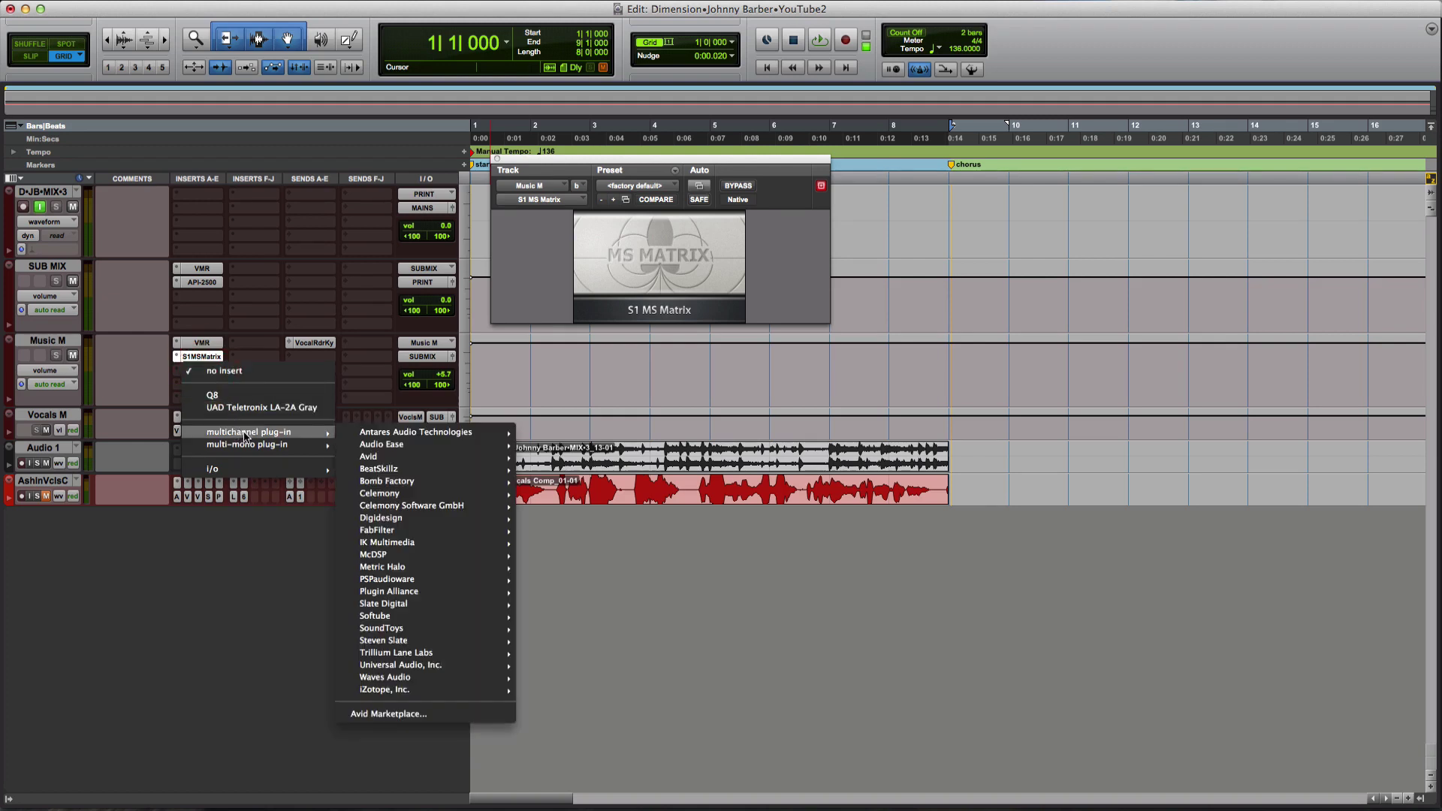
{"action": "mouse_move", "coordinate": [278, 445]}
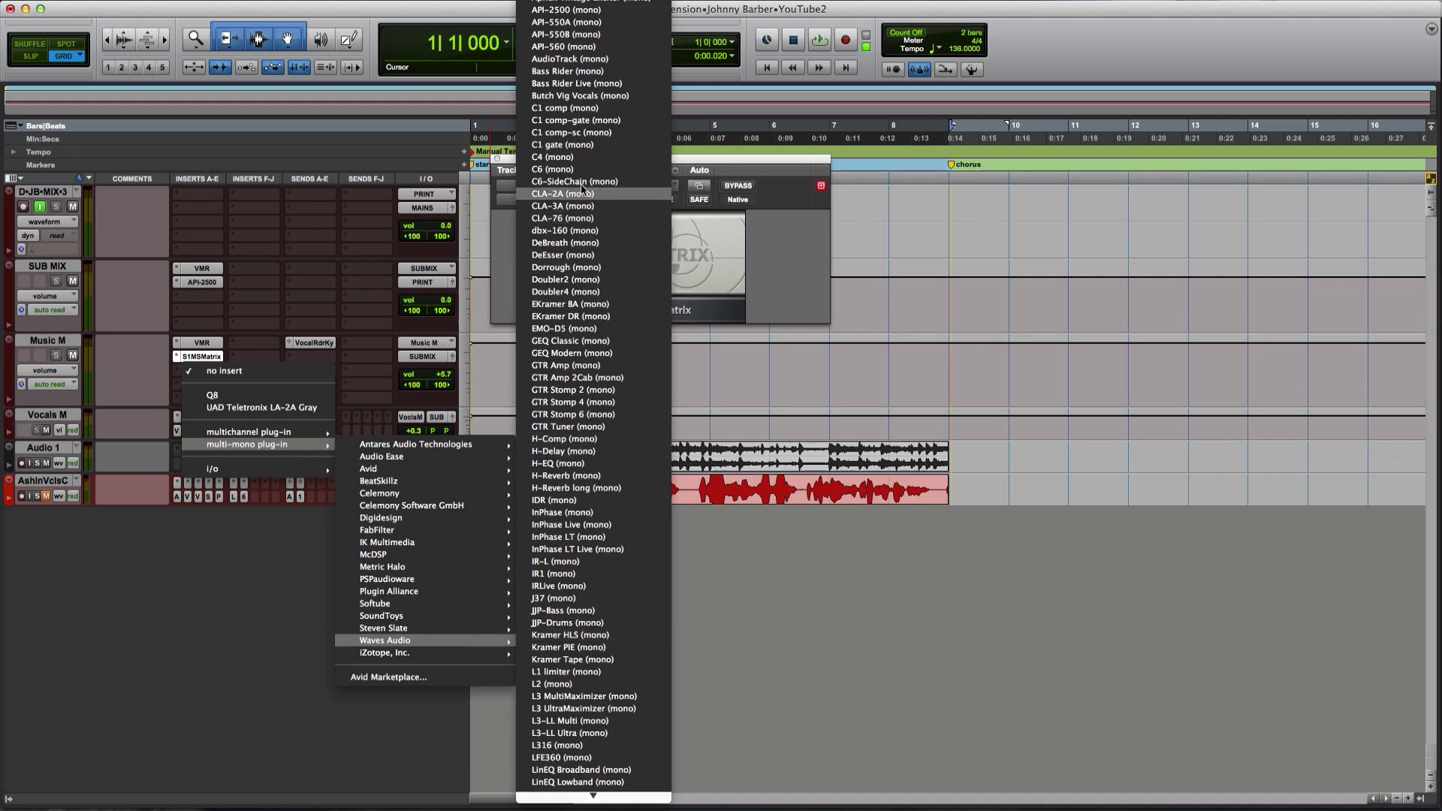
{"action": "left_click", "coordinate": [574, 108]}
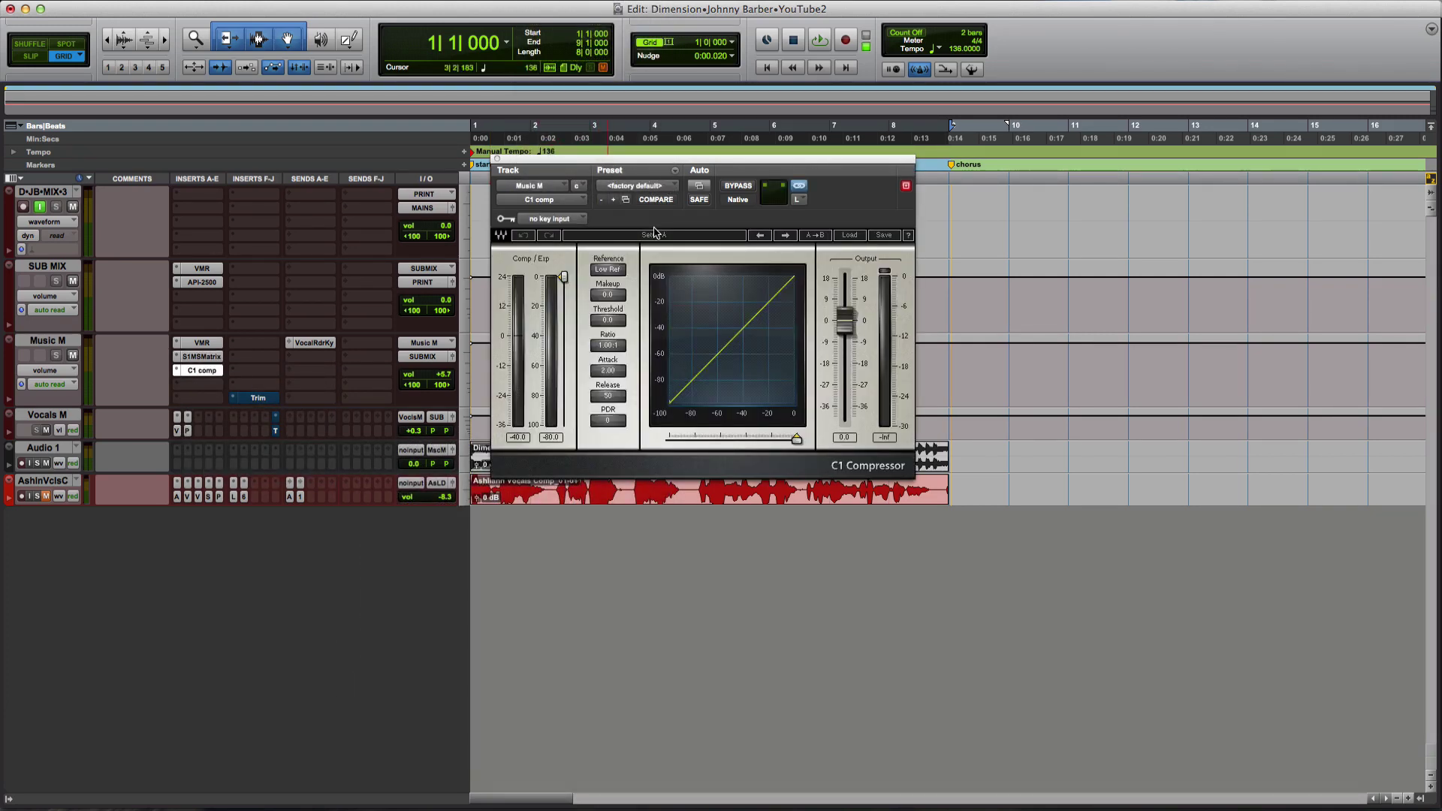
{"action": "left_click", "coordinate": [799, 187]}
{"action": "left_click", "coordinate": [800, 188]}
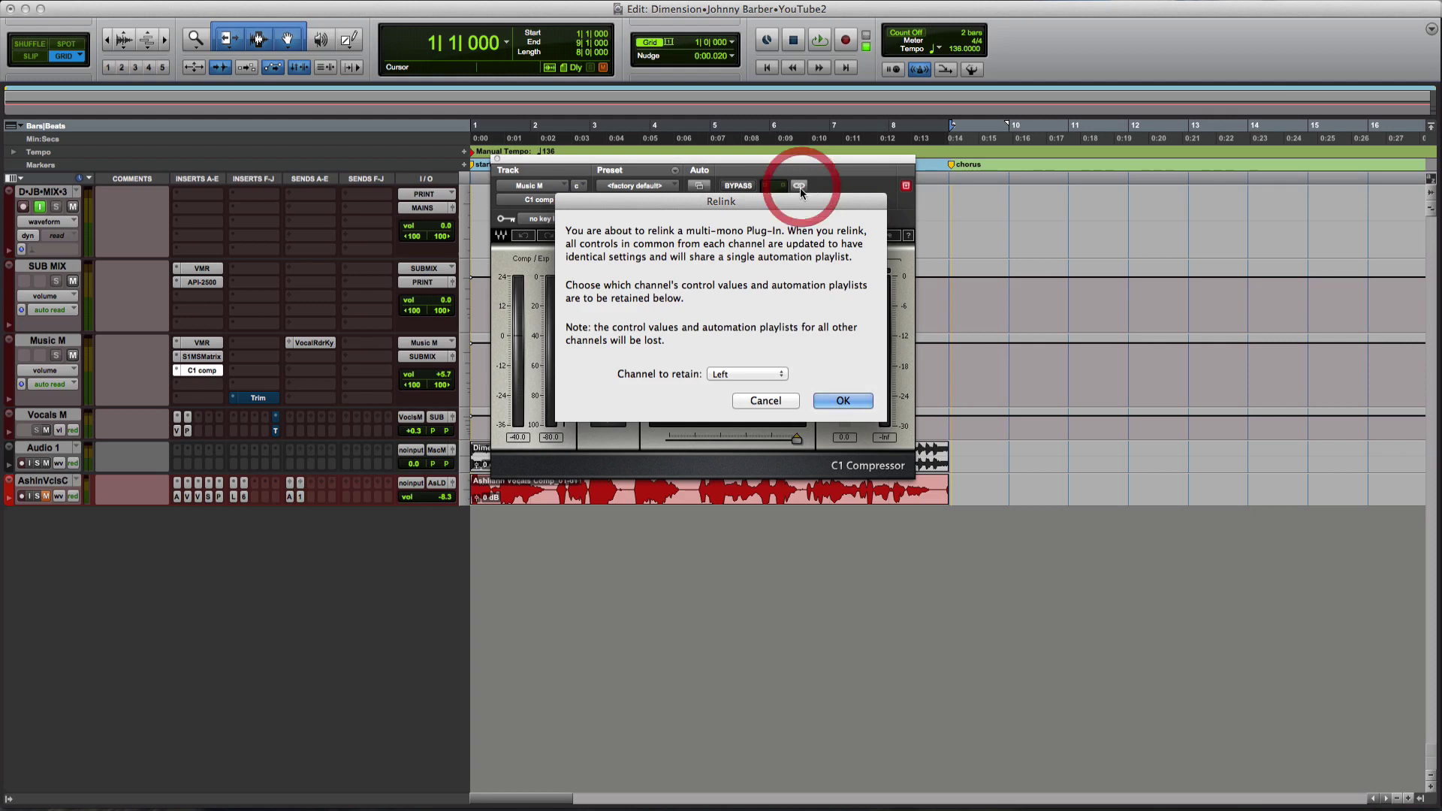
{"action": "left_click", "coordinate": [766, 400]}
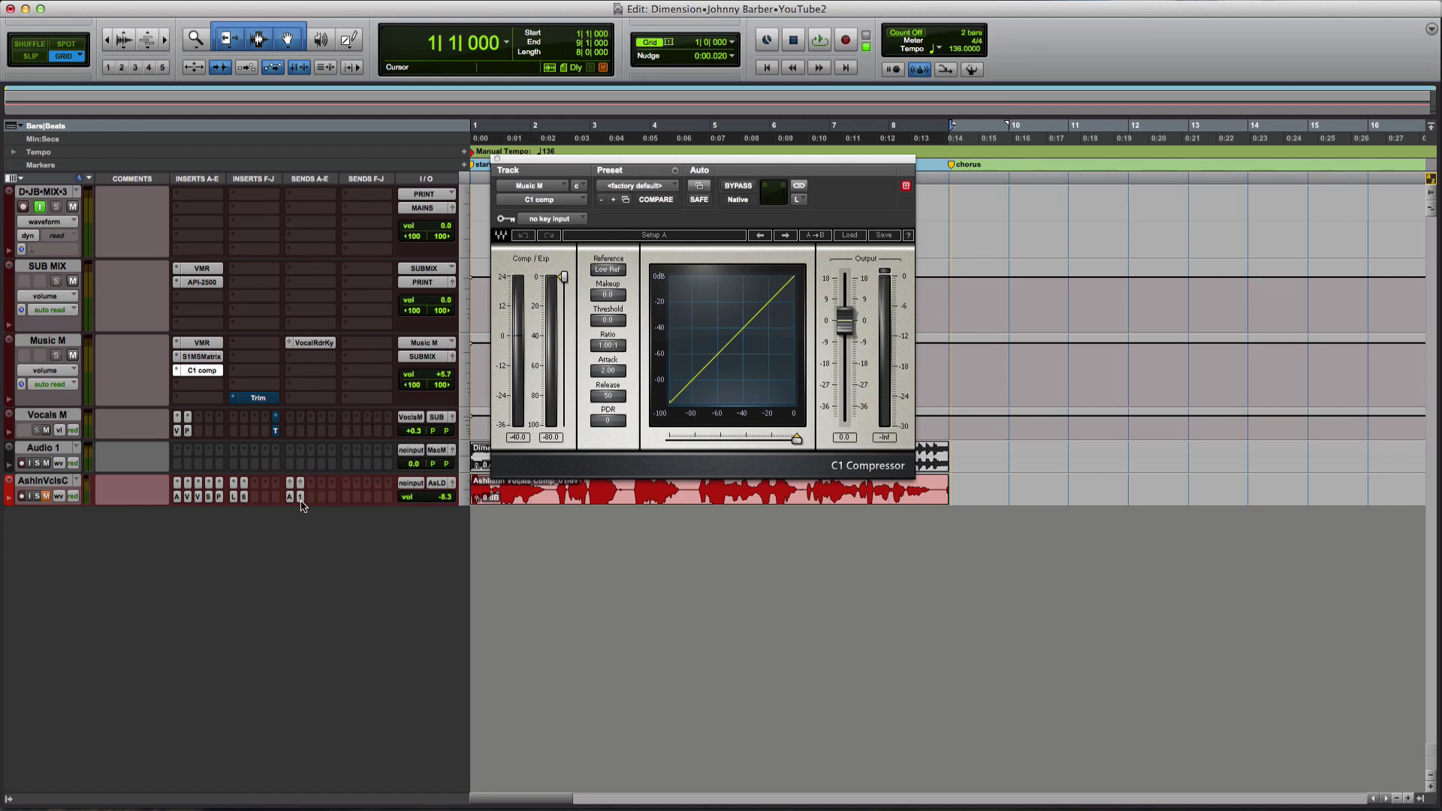
Step: Set the C1 compressor's key input to Bus 125 and check that the lead vocal's send b feeds that bus
{"action": "left_click", "coordinate": [551, 218]}
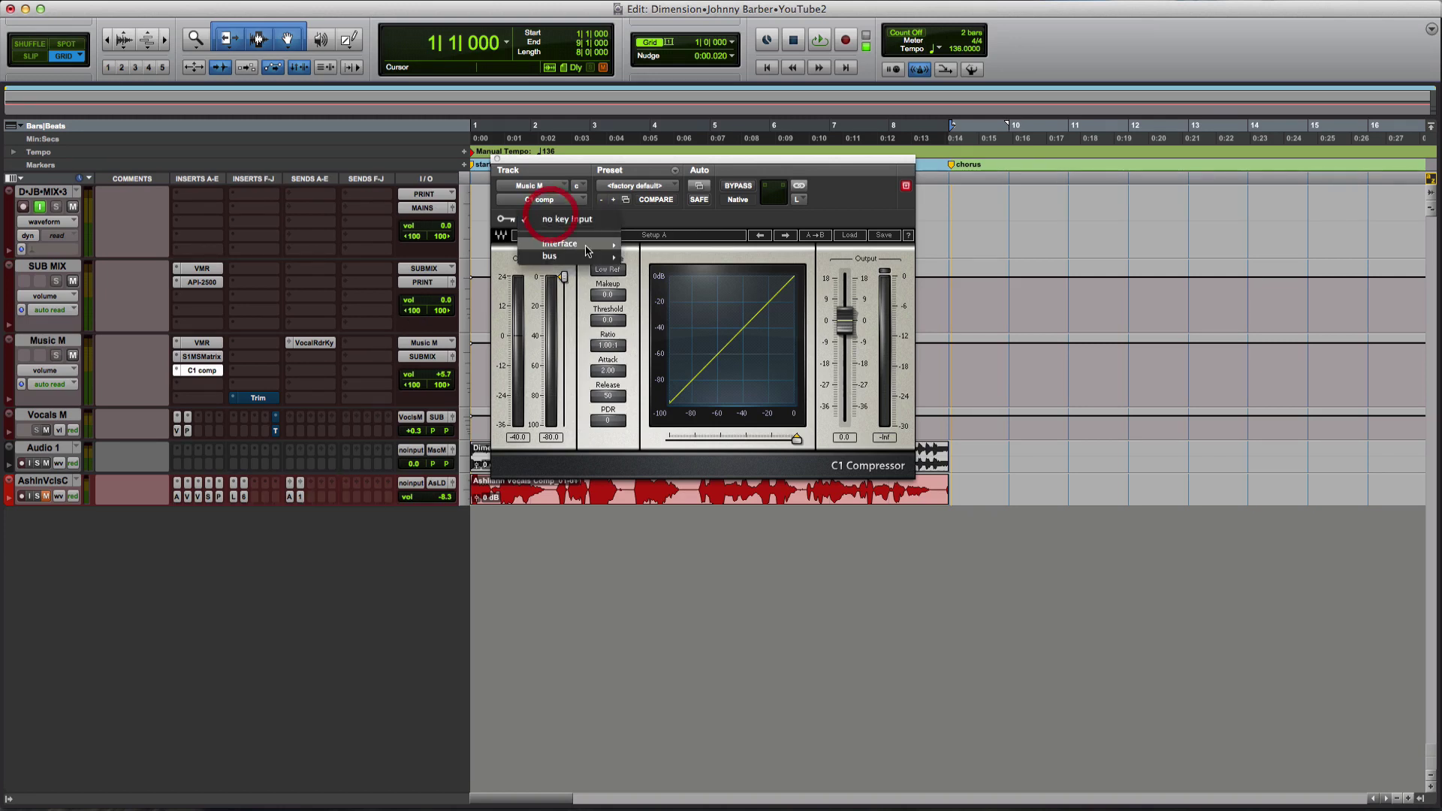
{"action": "mouse_move", "coordinate": [578, 259]}
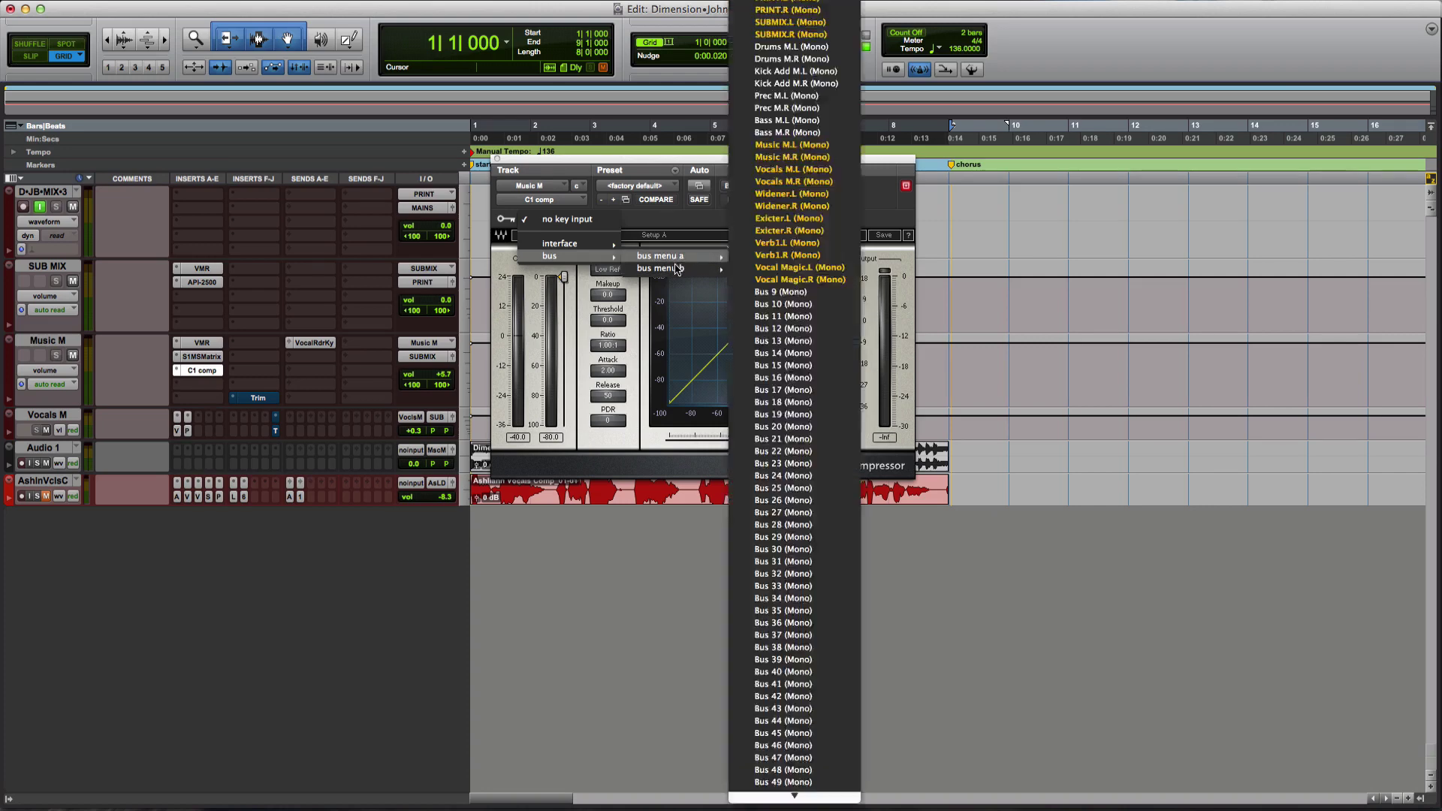
{"action": "mouse_move", "coordinate": [676, 268]}
{"action": "left_click", "coordinate": [827, 421]}
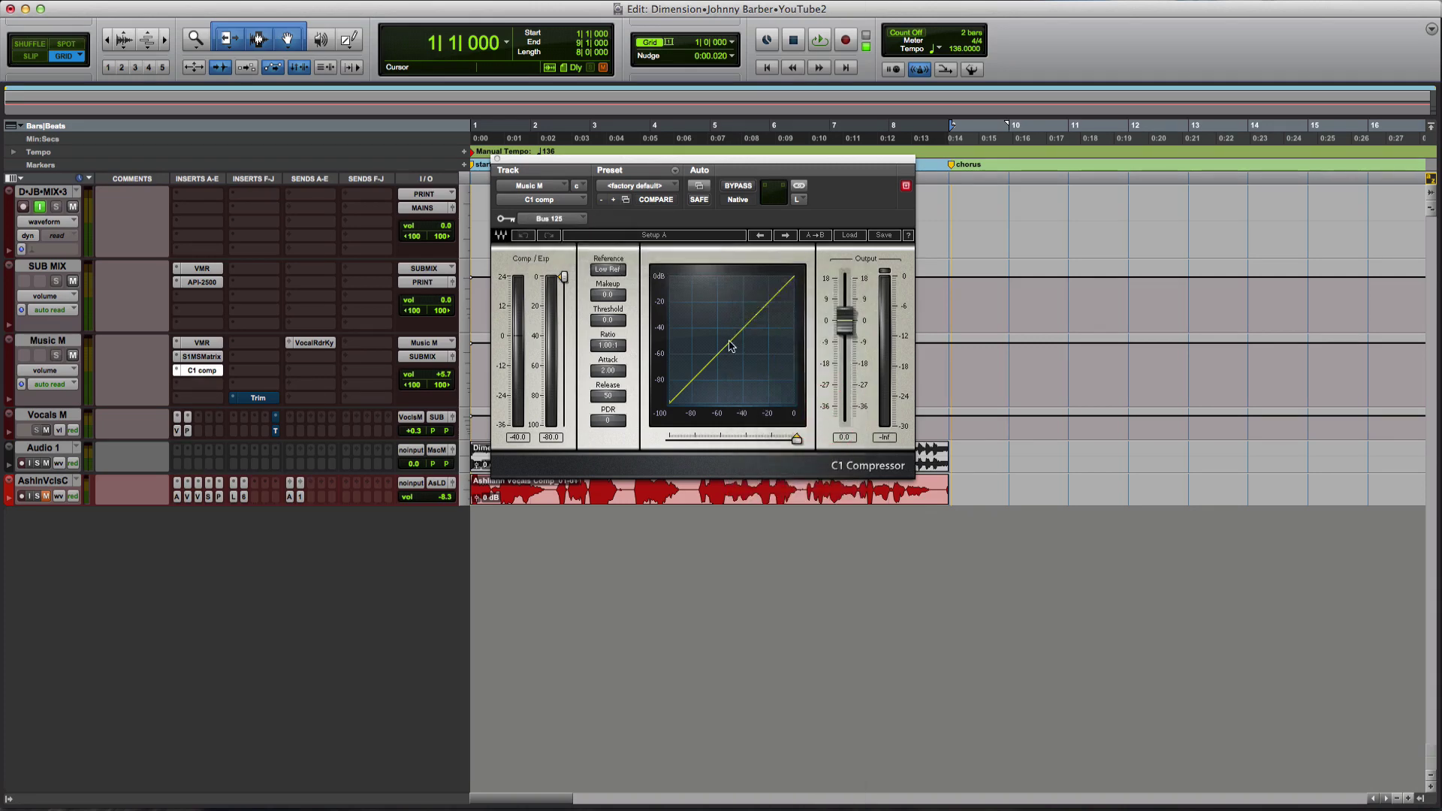
{"action": "left_click", "coordinate": [301, 496]}
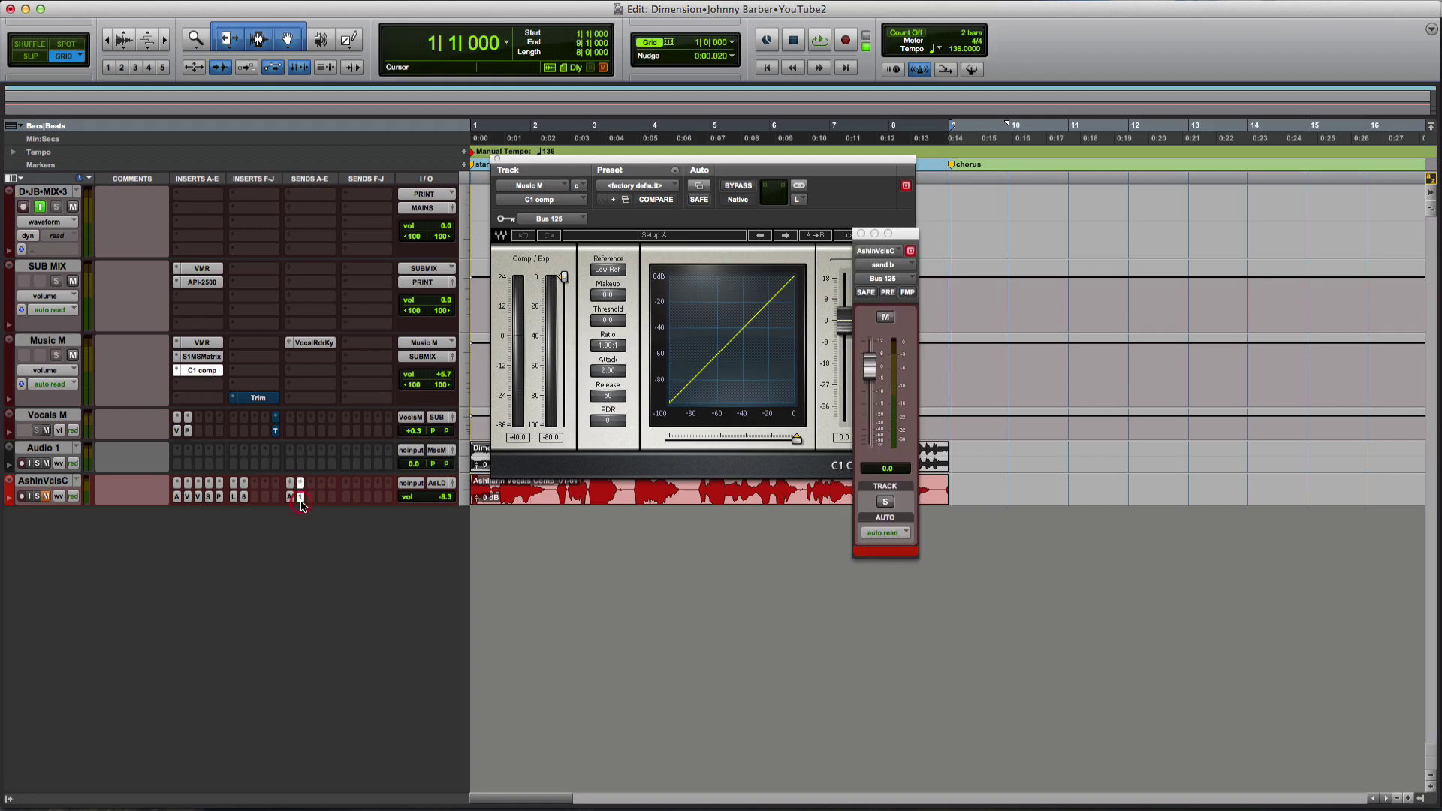
{"action": "left_click", "coordinate": [861, 234]}
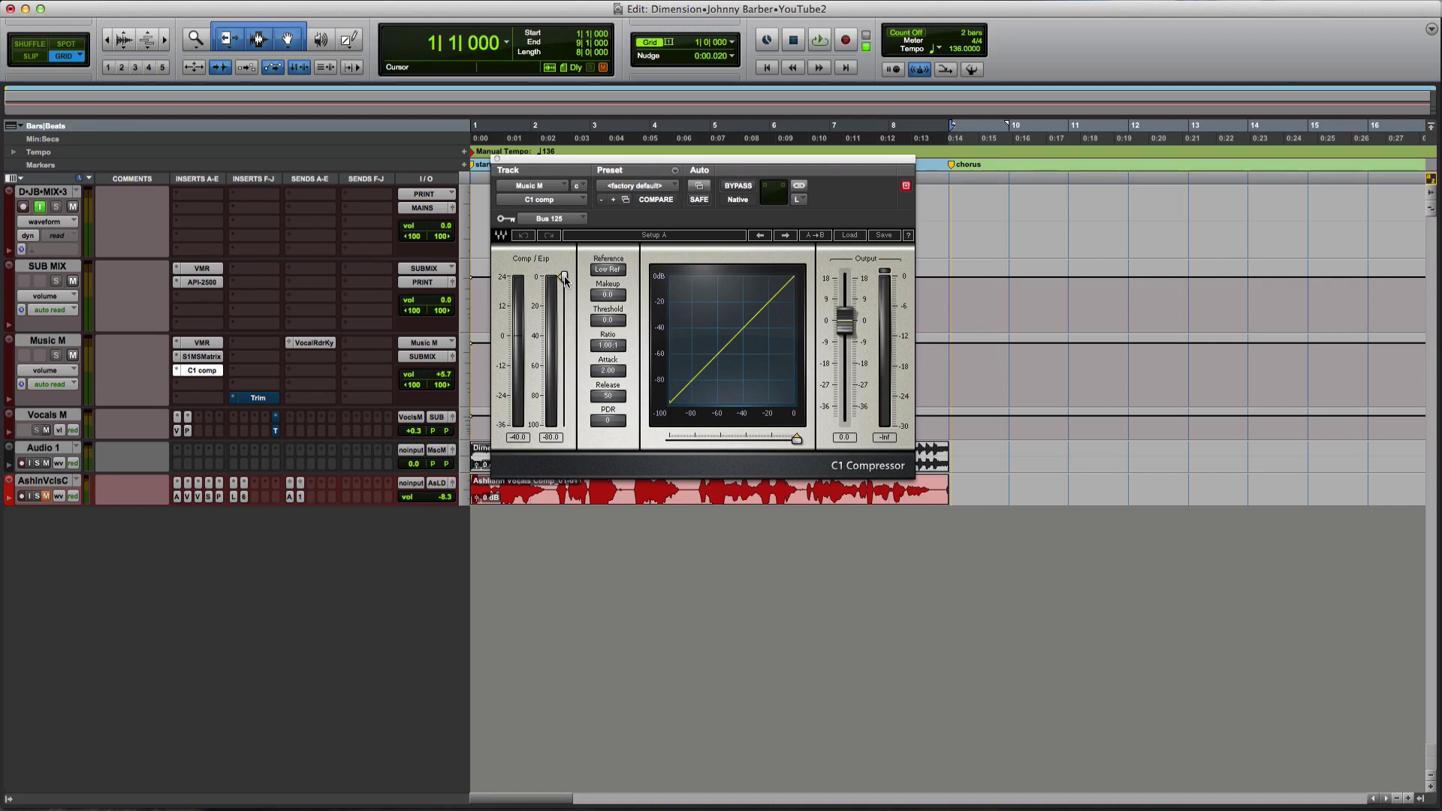
Step: Set the left-channel C1 compressor's threshold to -29.7, ratio to 1.50:1 and attack to 0.55 while auditioning playback
{"action": "key", "text": "space"}
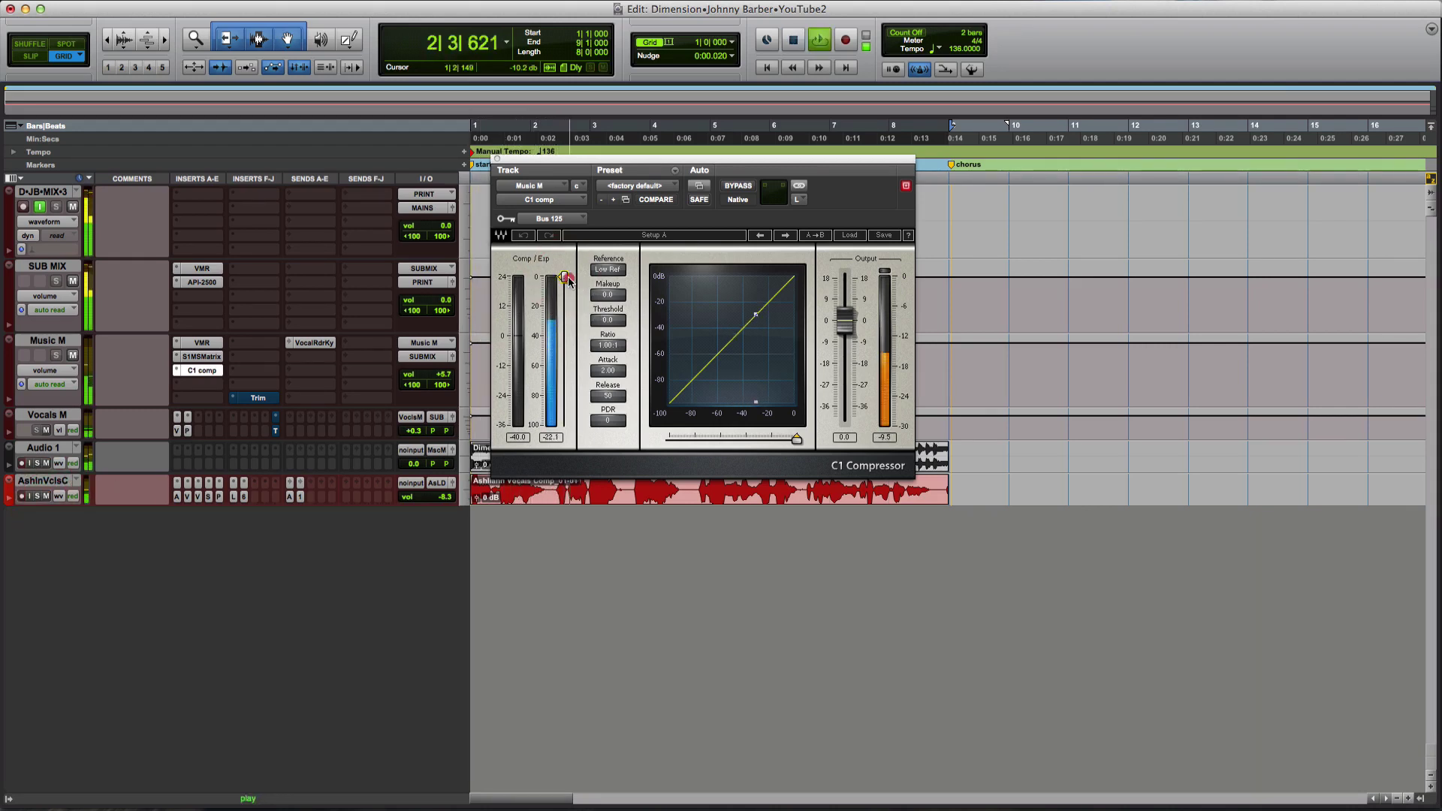
{"action": "left_click_drag", "start_coordinate": [567, 304], "coordinate": [563, 319]}
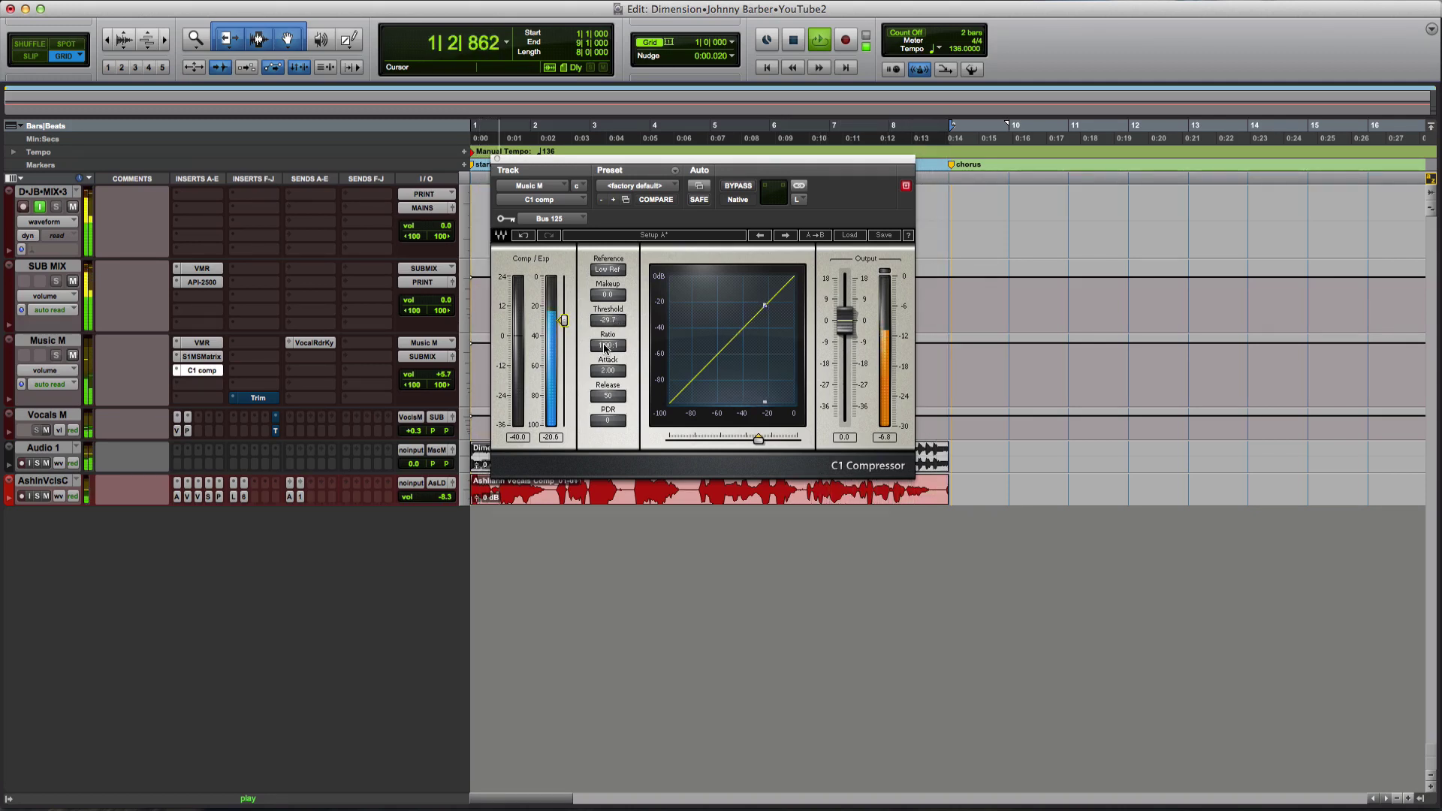
{"action": "key", "text": "space"}
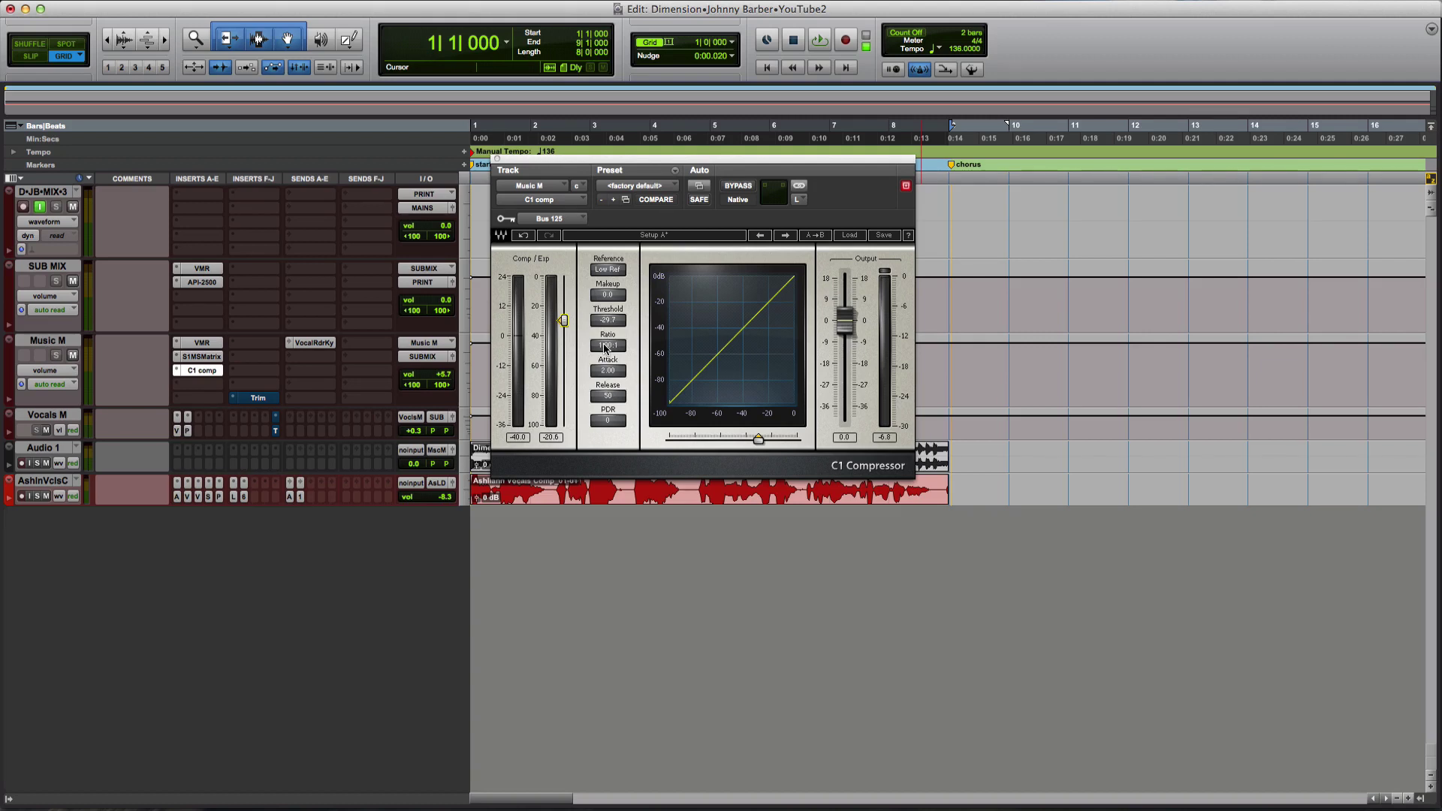
{"action": "key", "text": "space"}
{"action": "mouse_move", "coordinate": [605, 348]}
{"action": "left_mouse_down"}
{"action": "mouse_move", "coordinate": [605, 330]}
{"action": "mouse_move", "coordinate": [605, 371]}
{"action": "left_mouse_up"}
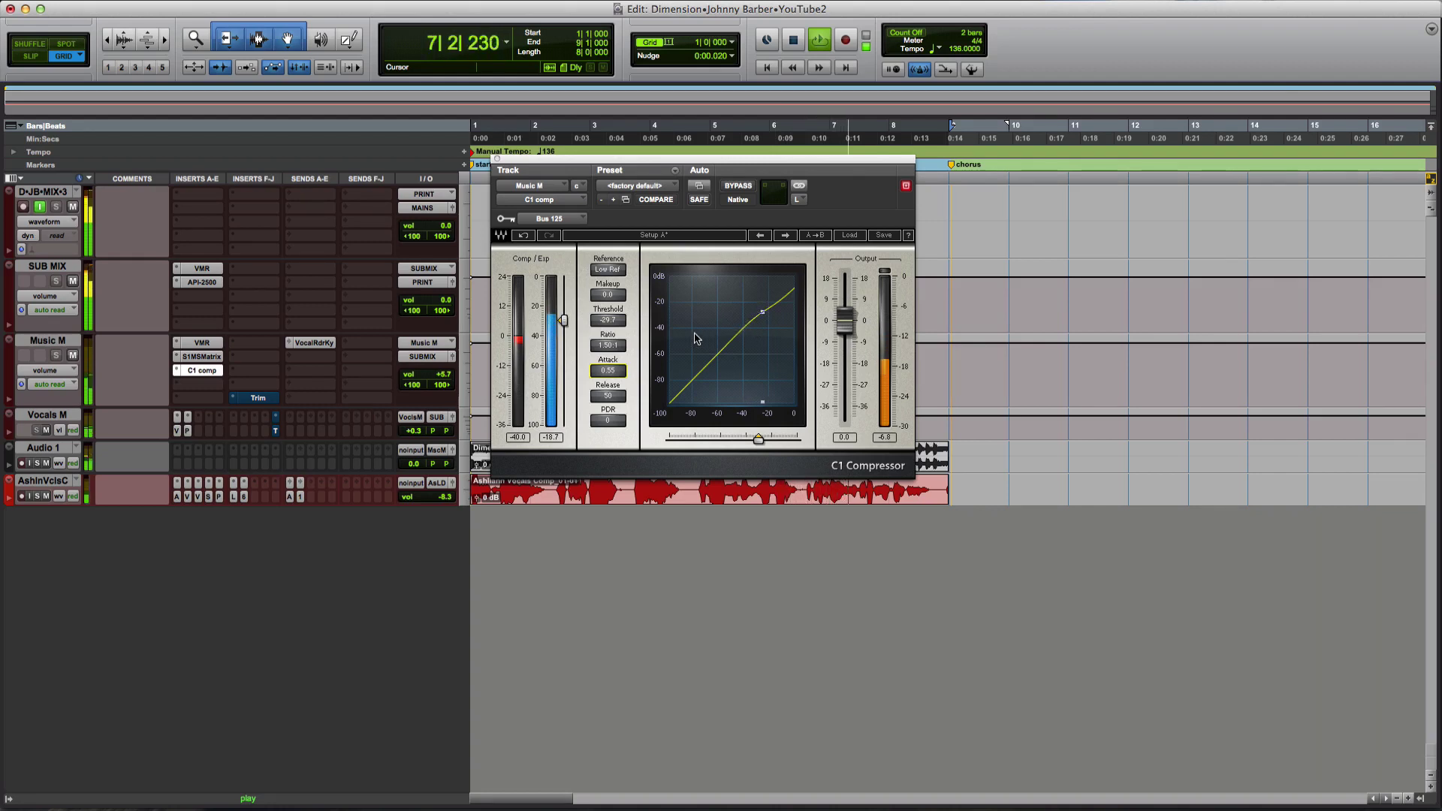
{"action": "key", "text": "space"}
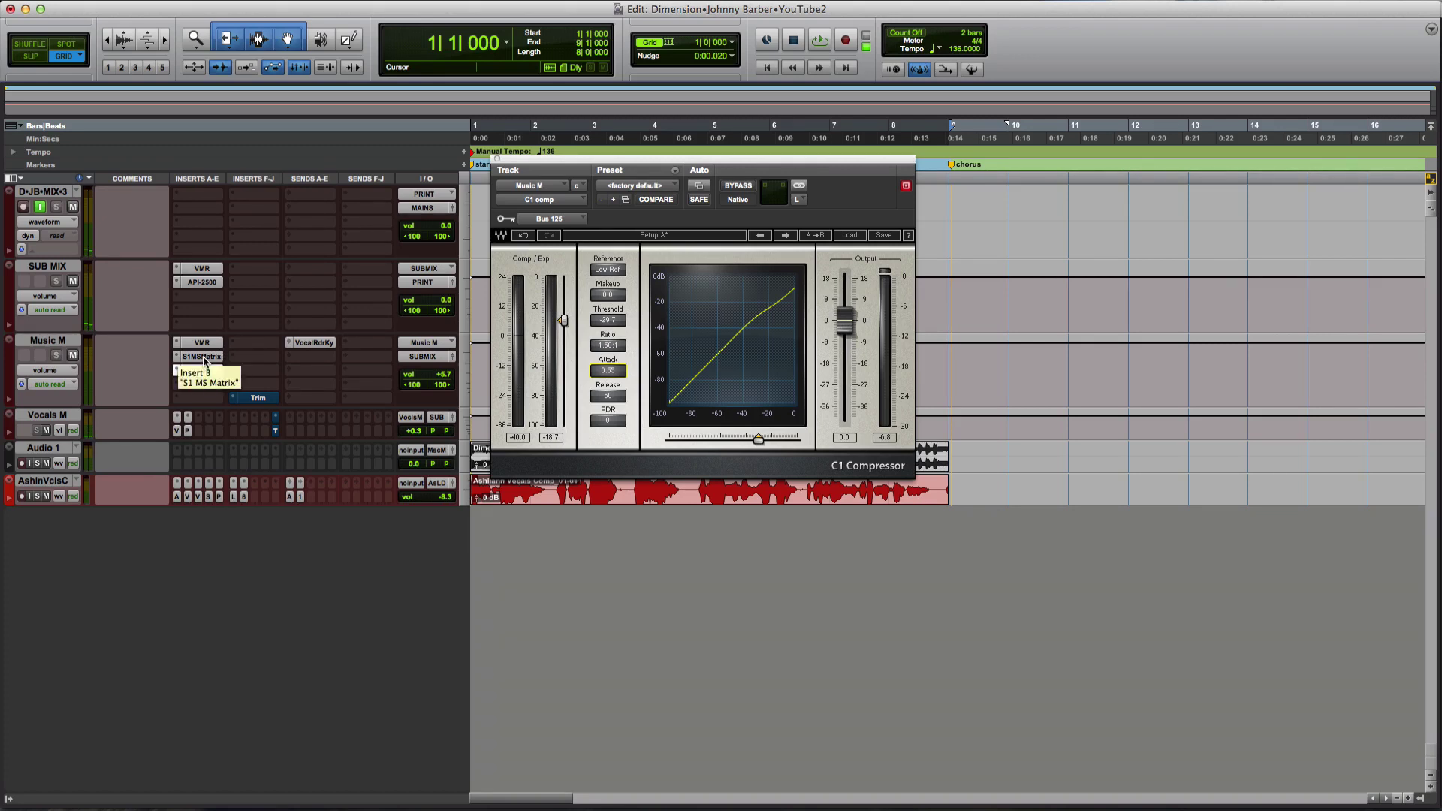
Step: Copy the S1 MS Matrix to the insert slot after the C1 comp on Music M and audition the full chain
{"action": "left_click_drag", "start_coordinate": [205, 361], "coordinate": [205, 385]}
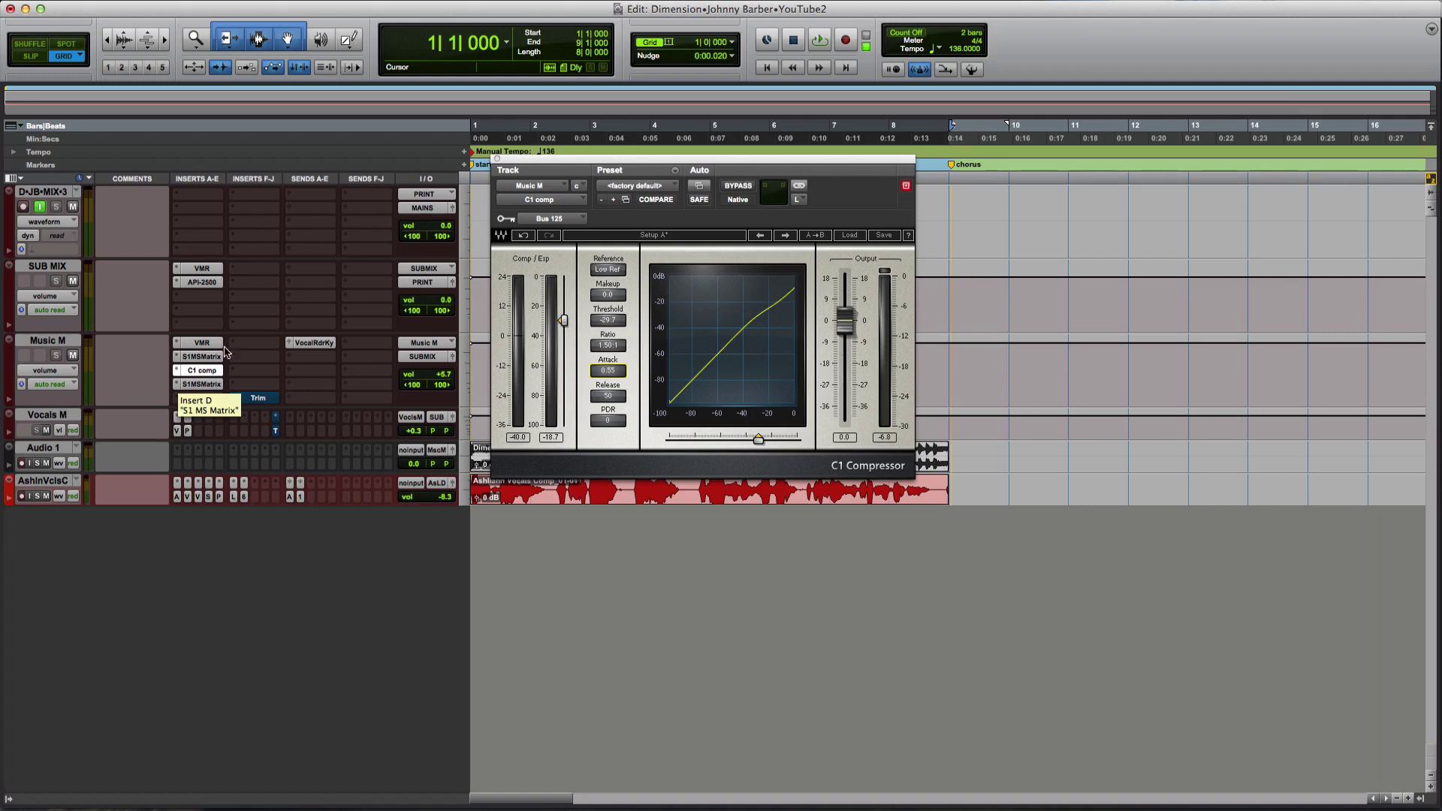
{"action": "key", "text": "space"}
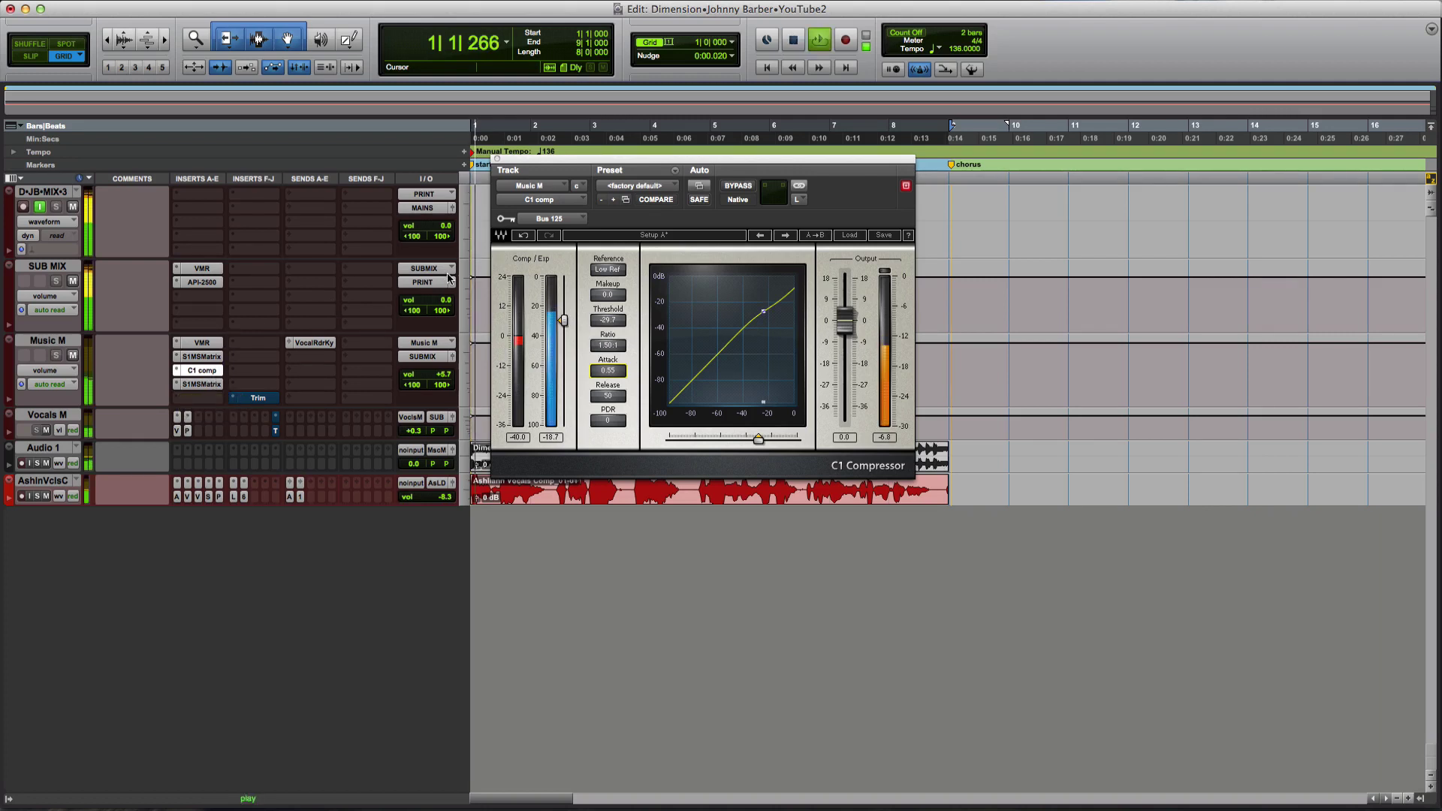
{"action": "left_click", "coordinate": [497, 160]}
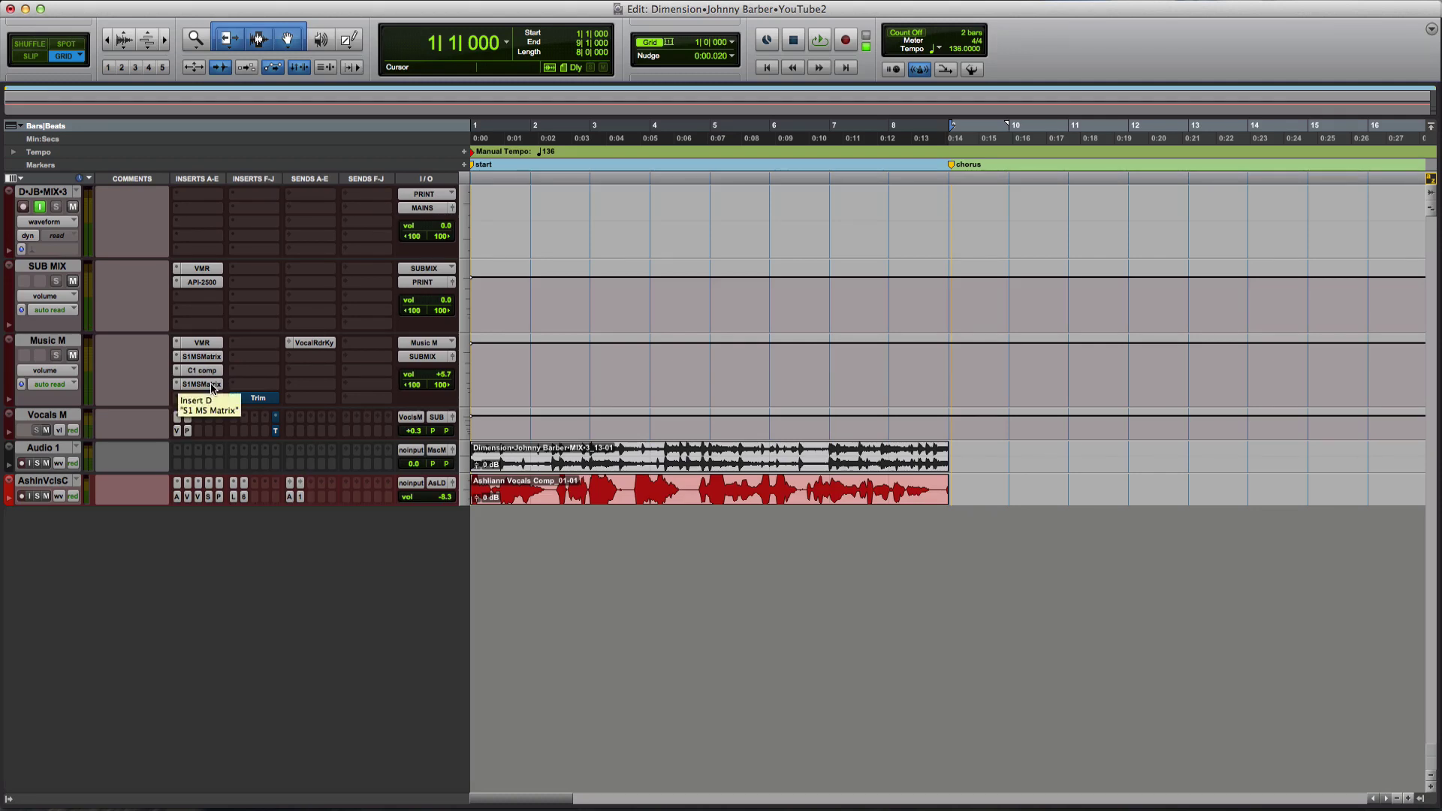
Step: Compare playback with the two S1 MS Matrix inserts and the C1 comp on Music M bypassed and active
{"action": "key", "text": "space"}
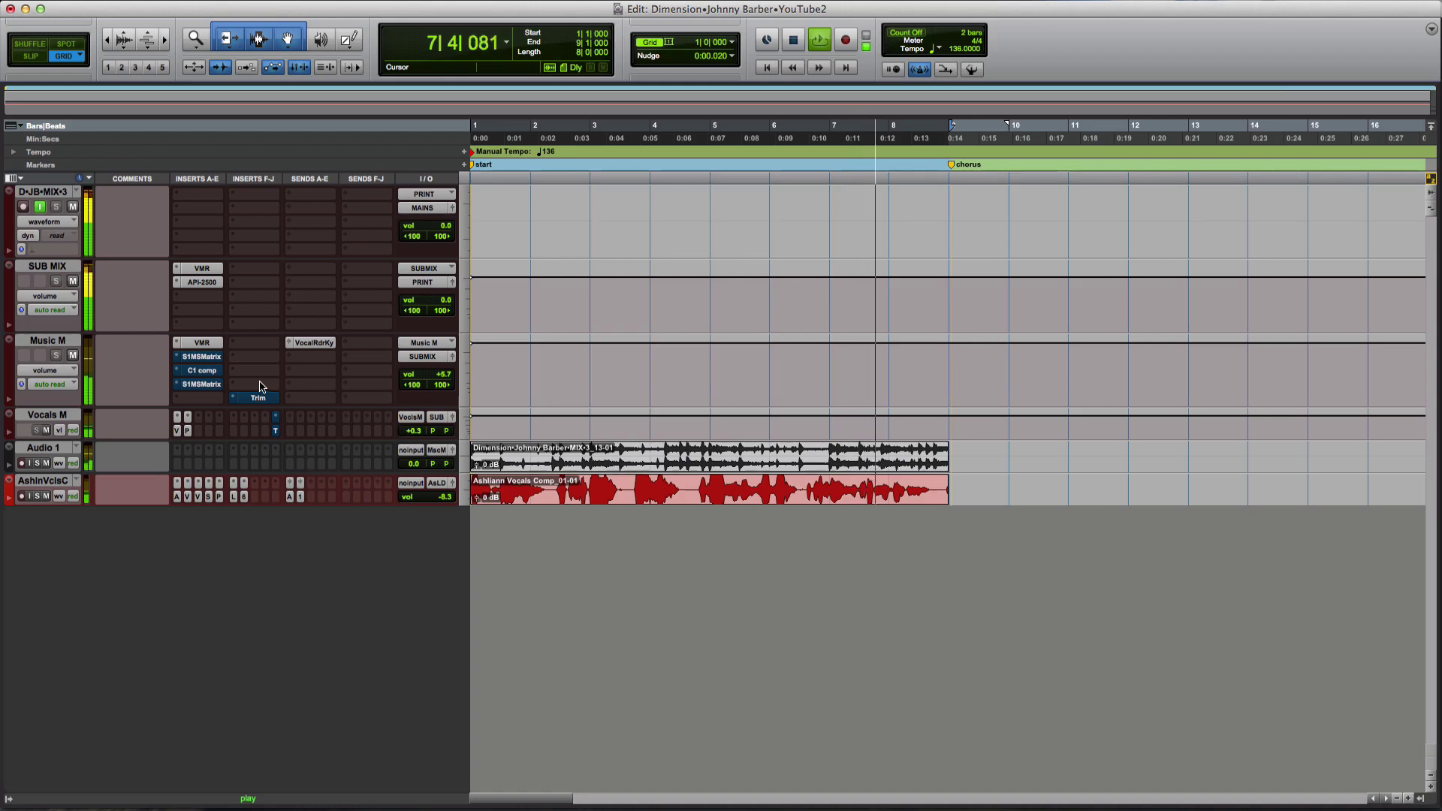
{"action": "key", "text": "space"}
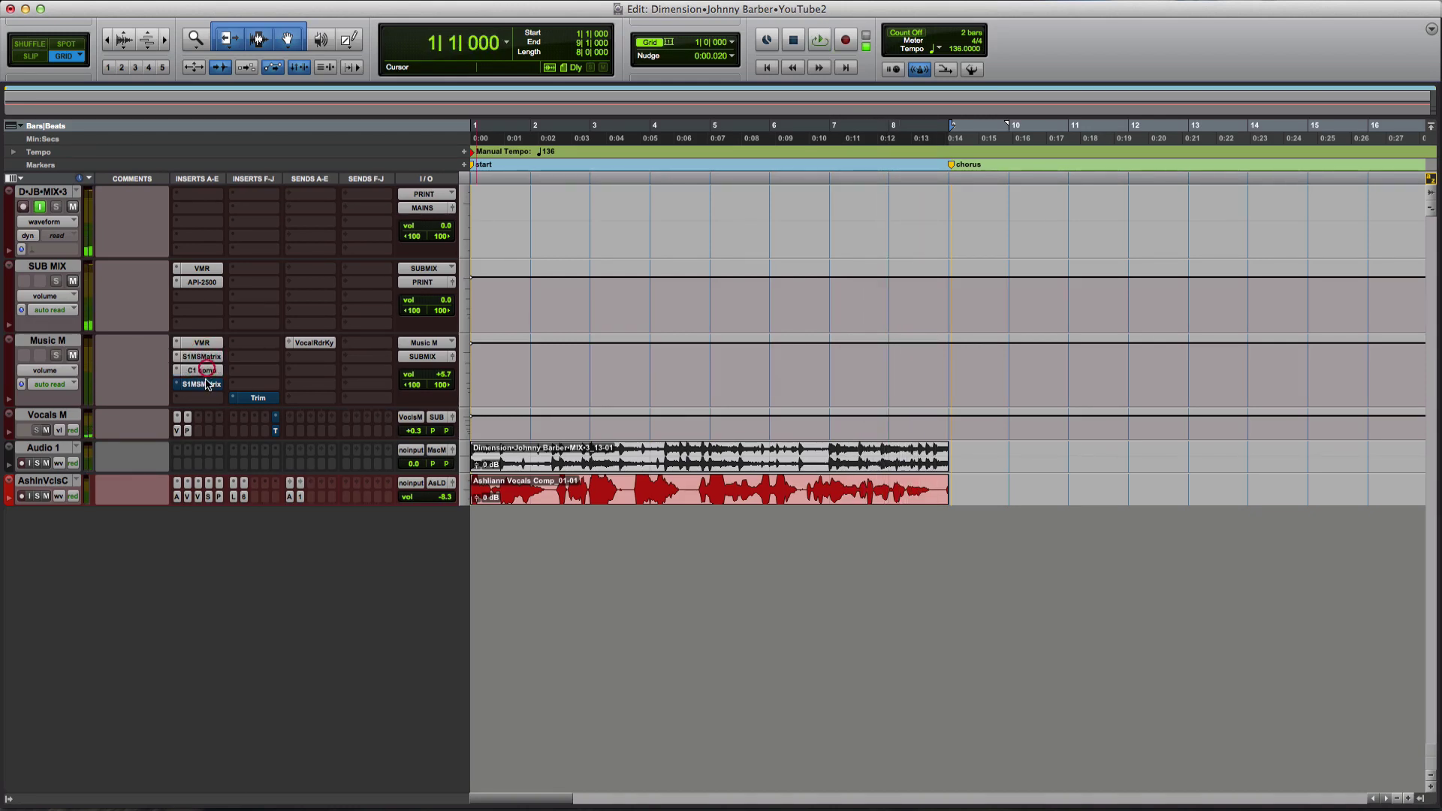
{"action": "key", "text": "space"}
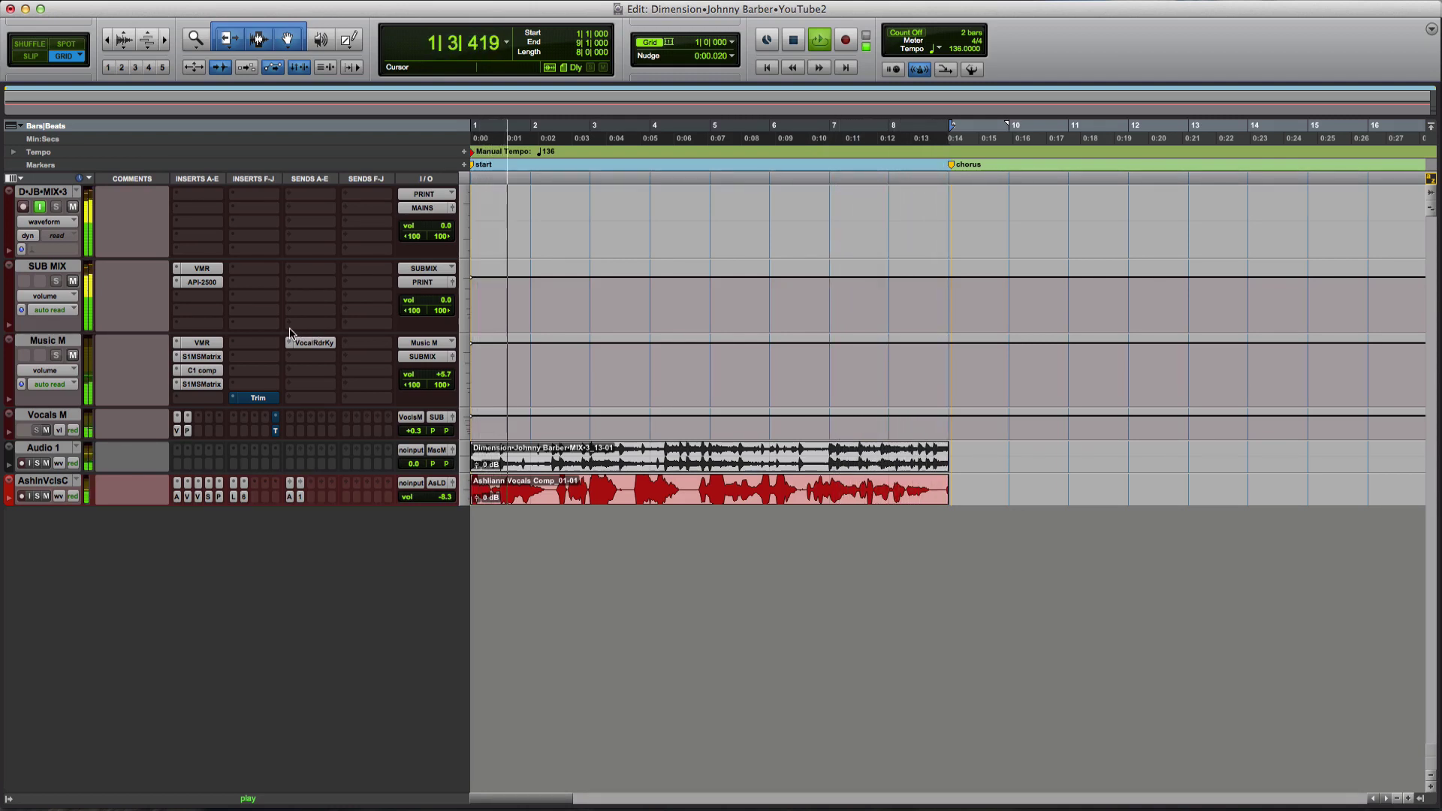
{"action": "key", "text": "space"}
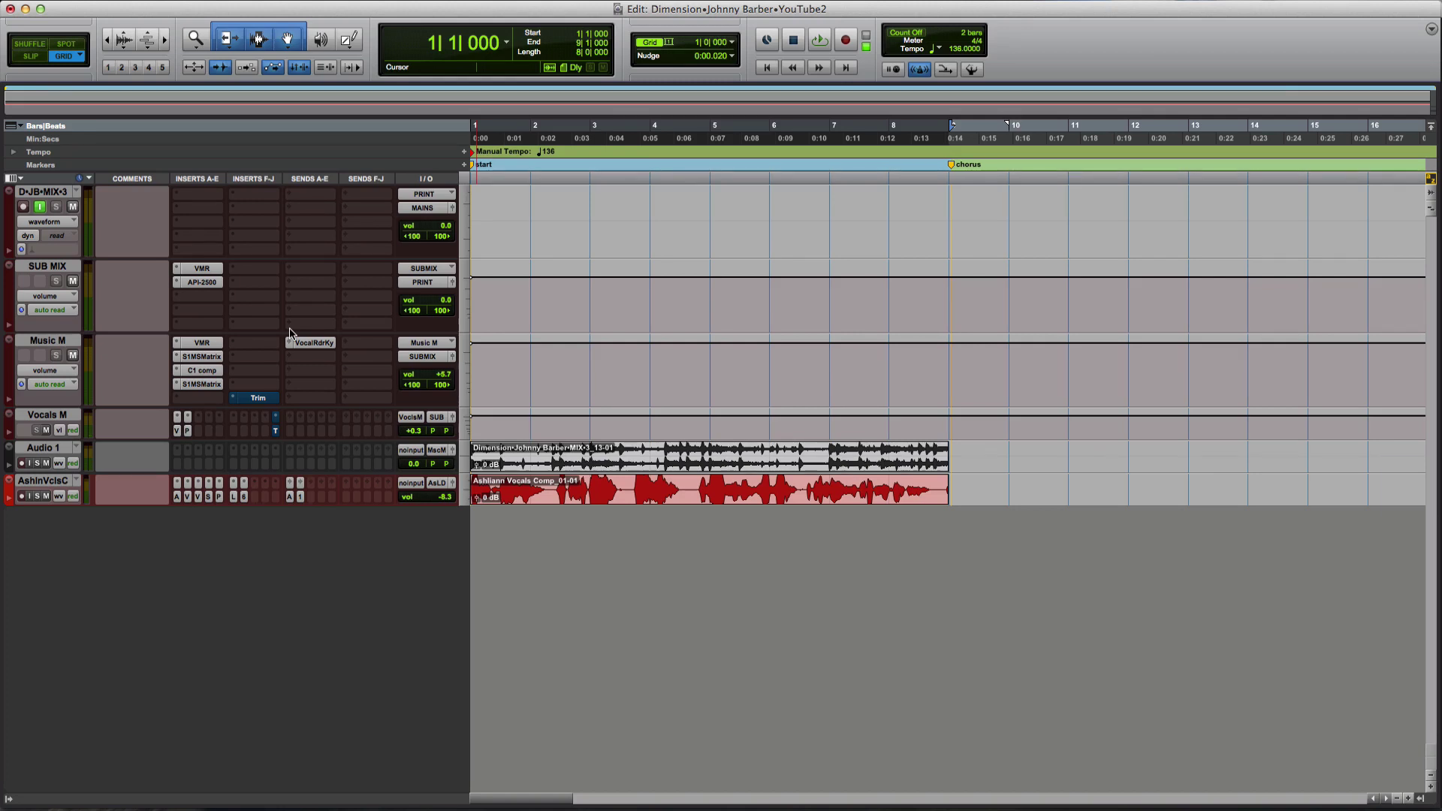
Step: Examine the API-2500 compressor settings on the SUB MIX track and close the plug-in window
{"action": "left_click", "coordinate": [204, 282]}
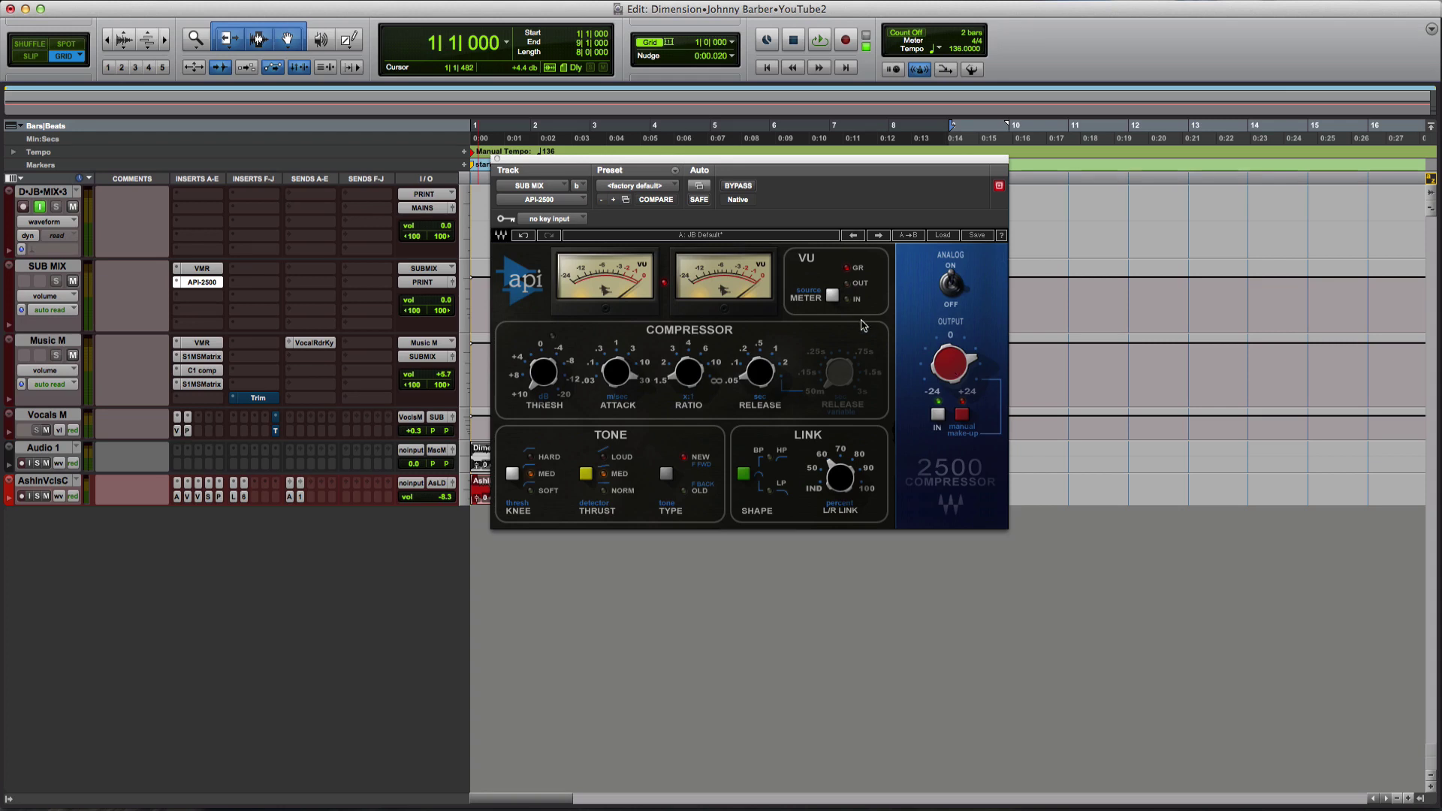
{"action": "left_click", "coordinate": [498, 162]}
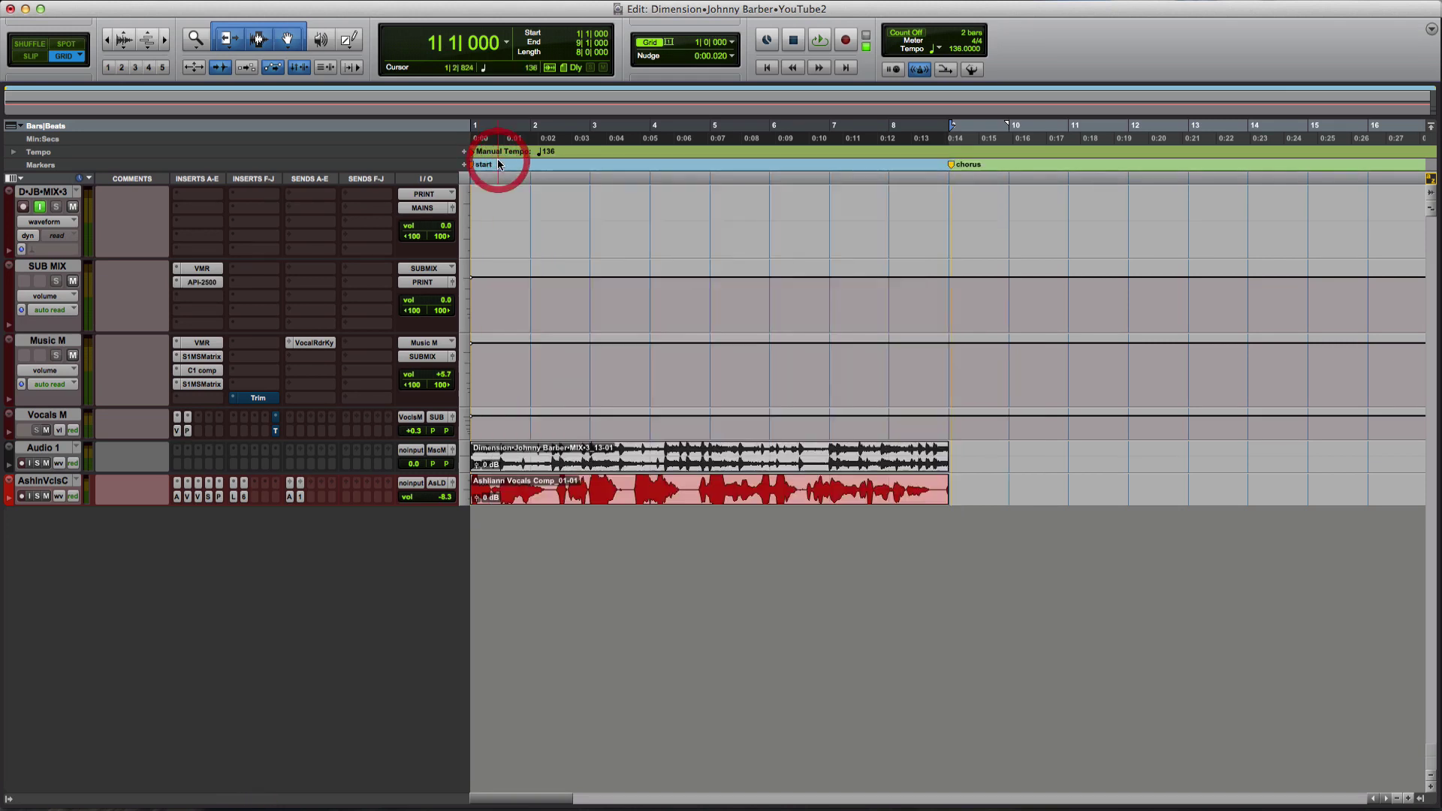